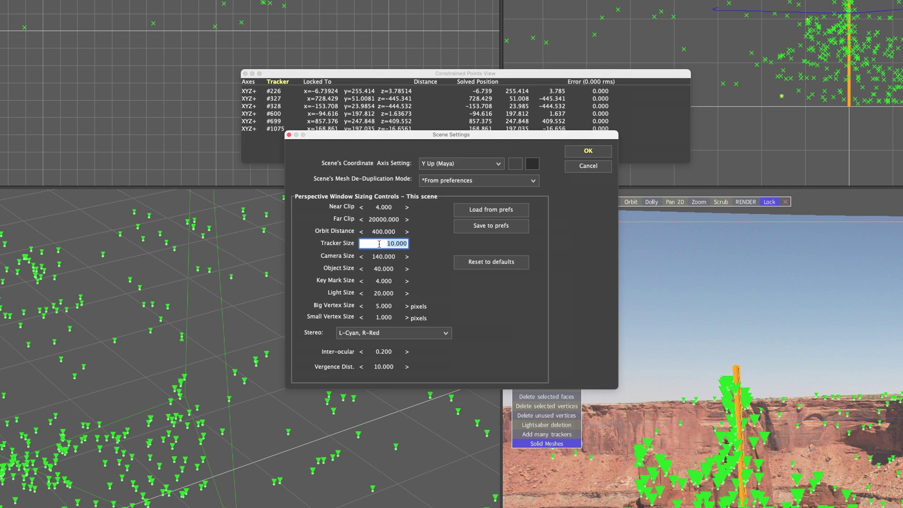
- Commit Tracker Size 2 in Scene Settings and dismiss the Colors picker
key("Return")
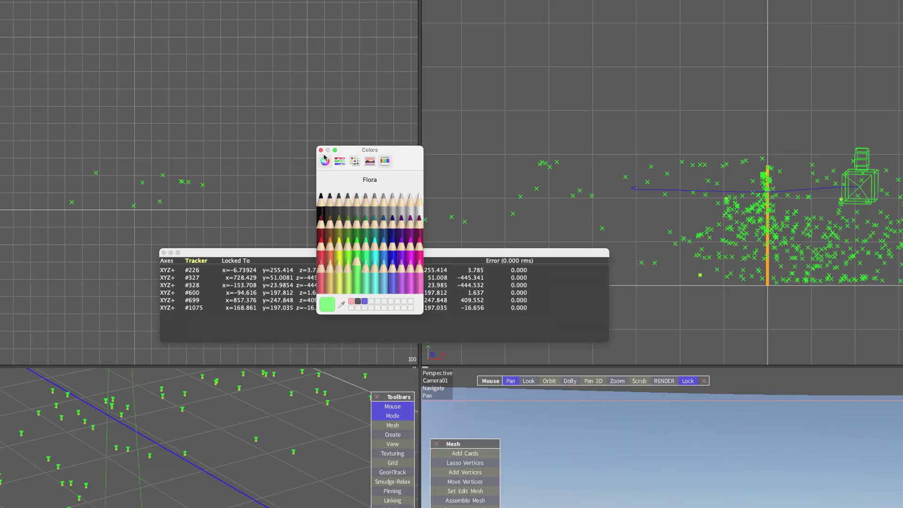
left_click(321, 151)
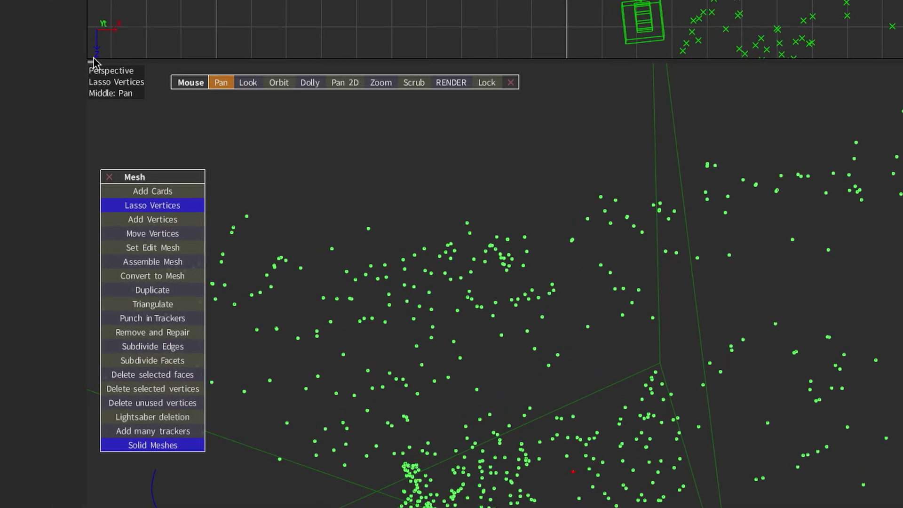
- Pan across the point cloud and look around it with the Pan and Look mouse modes
left_click(95, 65)
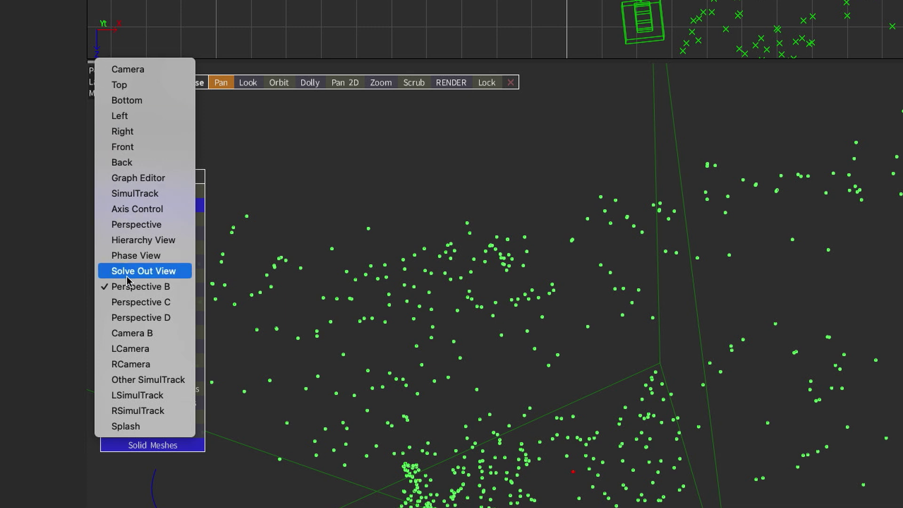
left_click(591, 351)
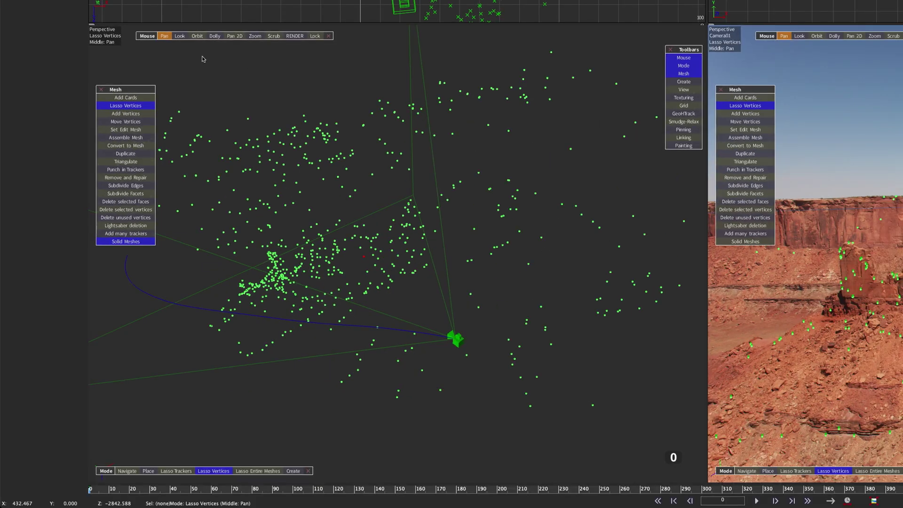
left_click(164, 36)
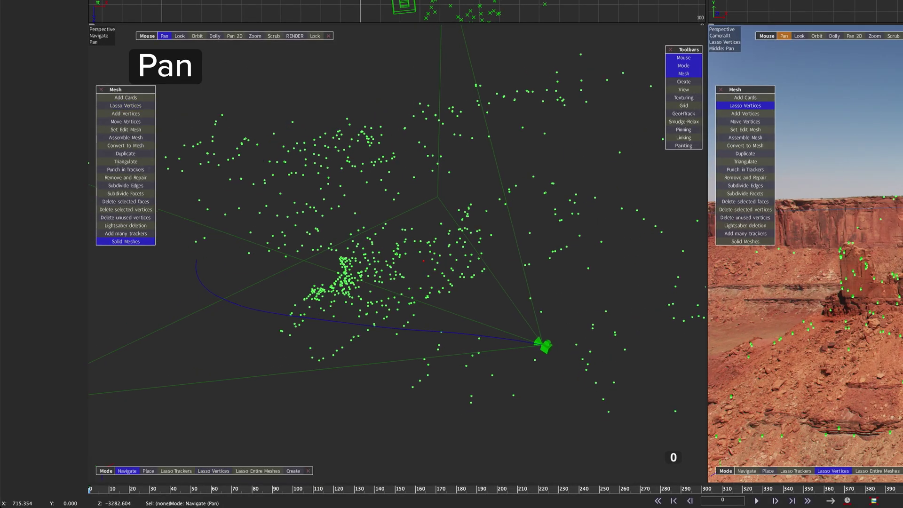
left_click_drag(370, 275, 339, 233)
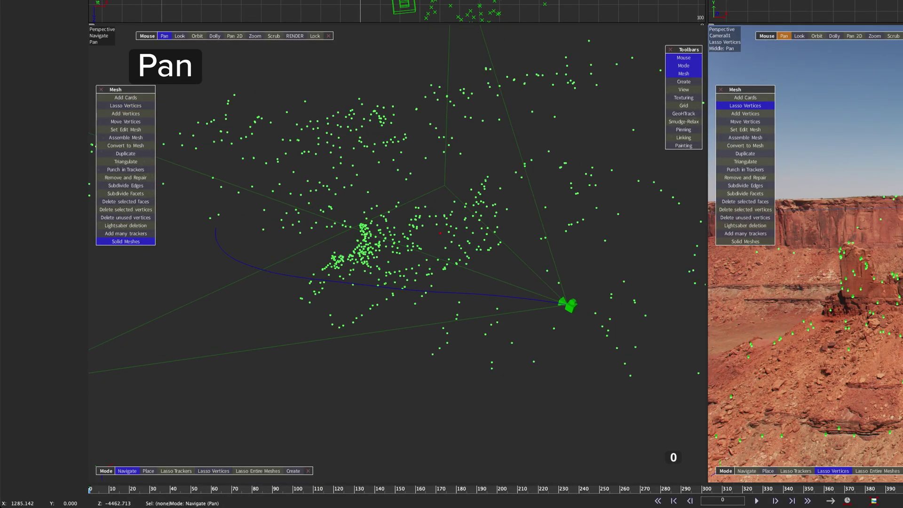
left_click(126, 106)
left_click(180, 36)
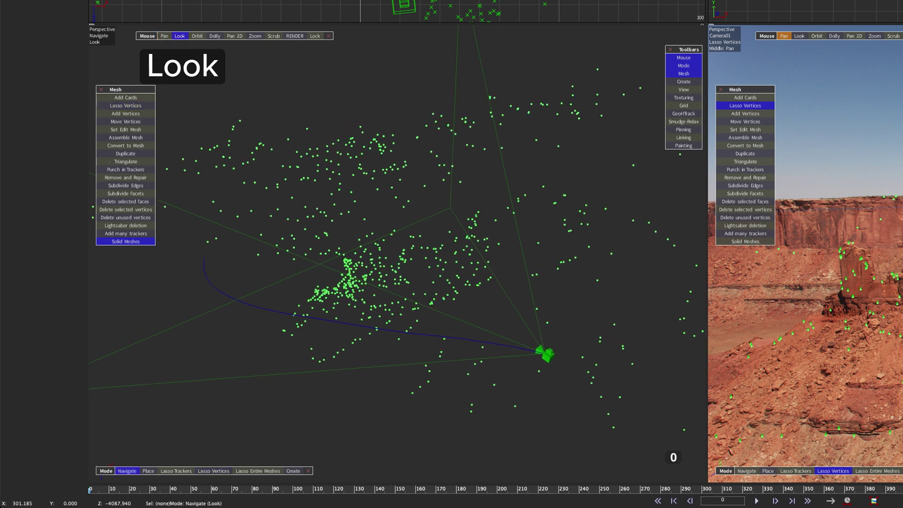
left_click_drag(396, 283, 339, 268)
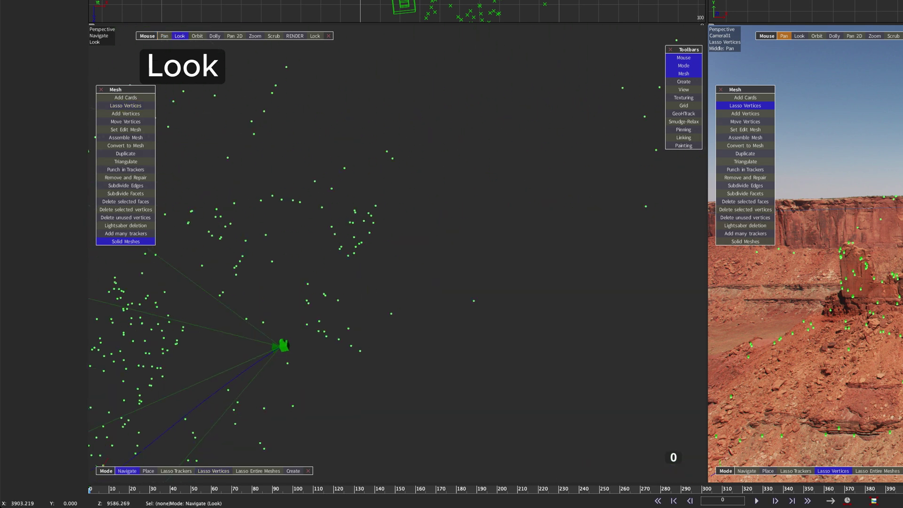
left_click_drag(395, 283, 352, 268)
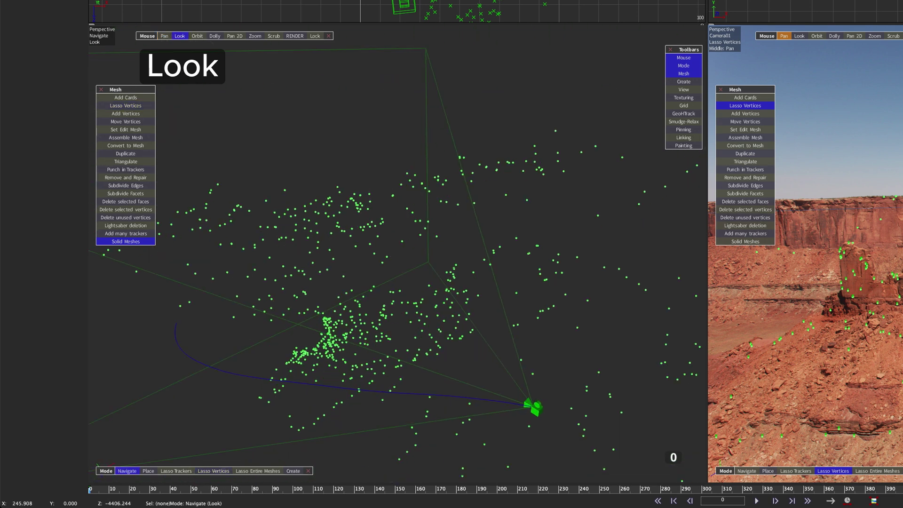
- Orbit and dolly through the cloud, then slide and zoom the view image with Pan 2D and Zoom
left_click(197, 37)
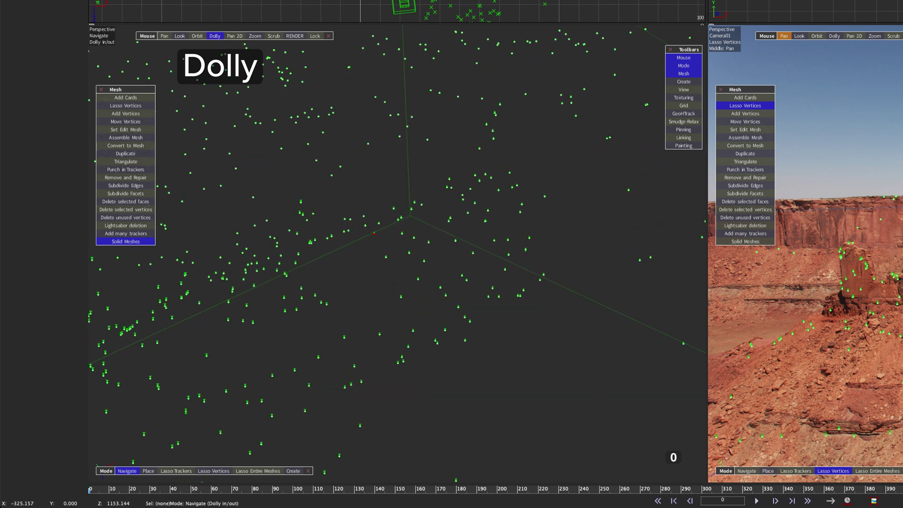
left_click_drag(394, 282, 395, 233)
left_click(126, 104)
left_click(234, 36)
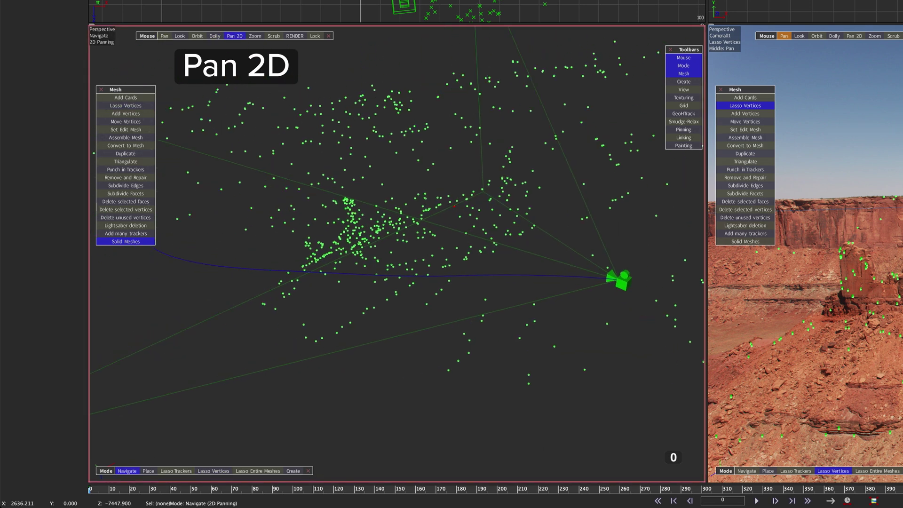
left_click_drag(423, 283, 364, 249)
left_click_drag(212, 233, 288, 251)
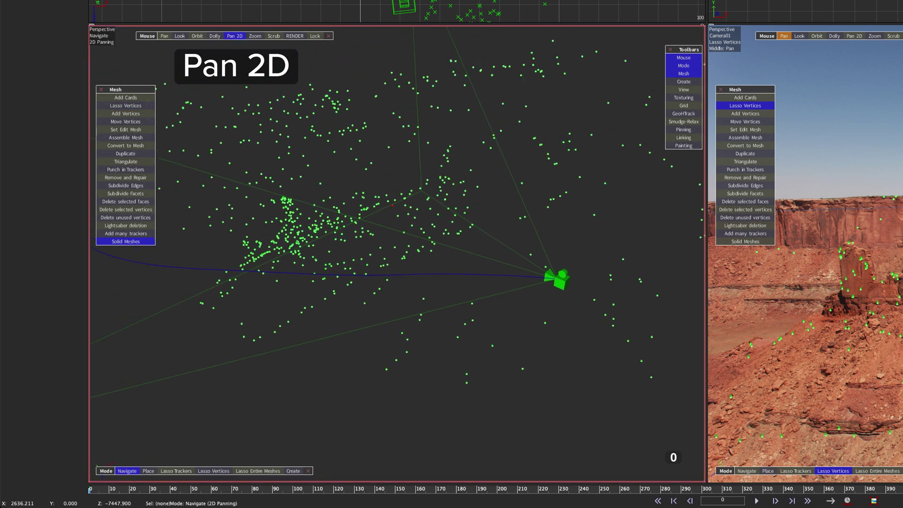
left_click(254, 35)
left_click_drag(395, 282, 395, 247)
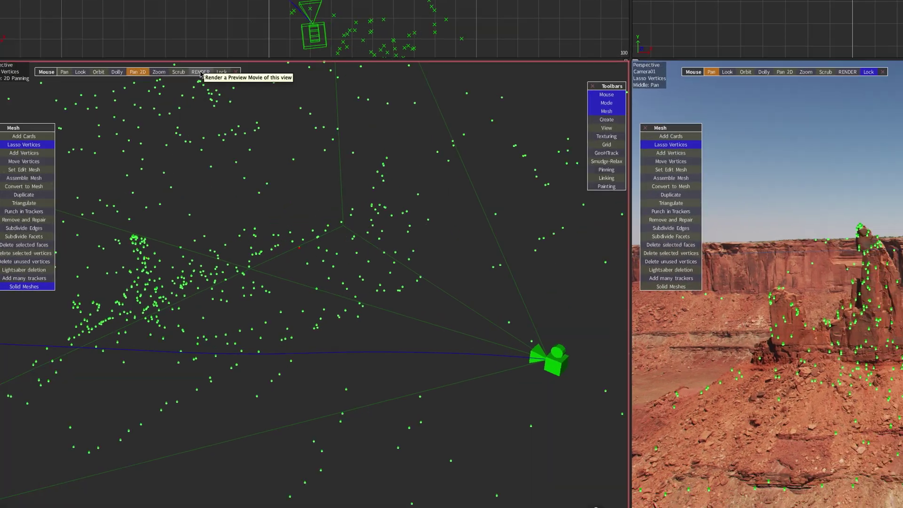
left_click(295, 37)
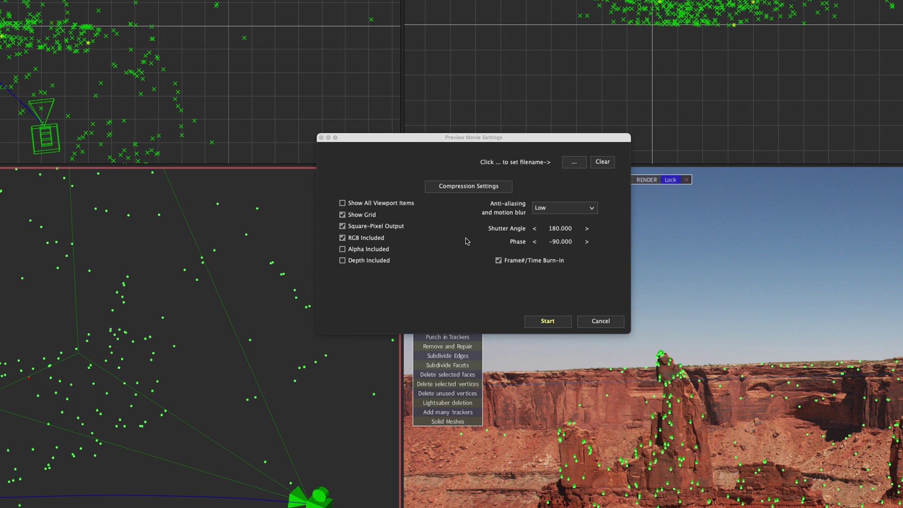
left_click(598, 321)
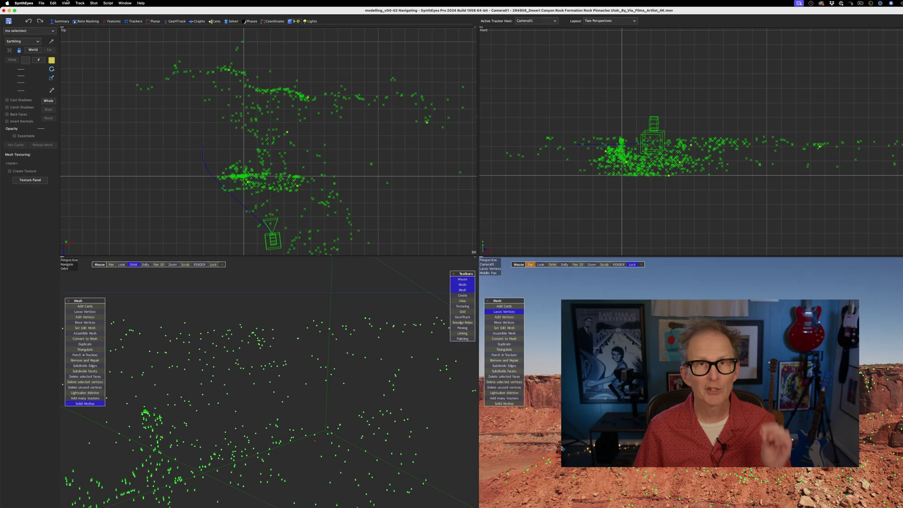
- Search Edit Preferences for 'Maya' to find the Maya-style navigation settings
left_click(92, 5)
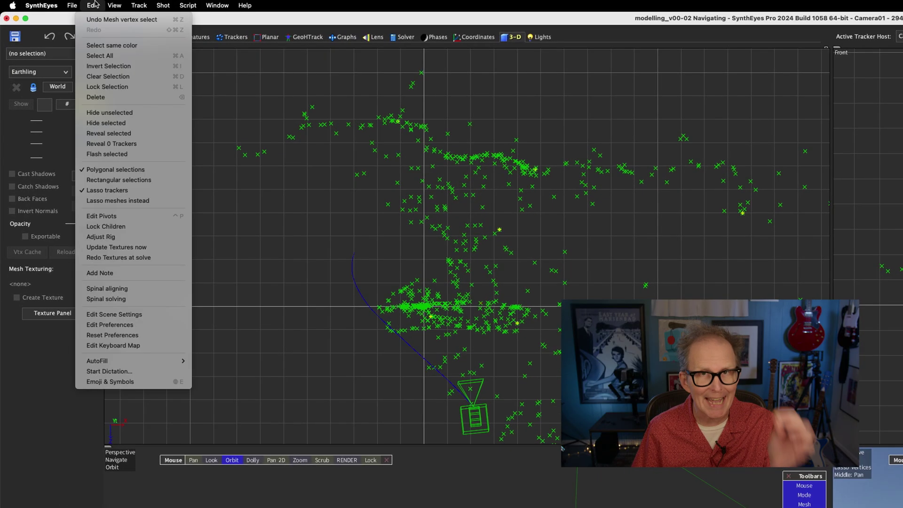
left_click(99, 325)
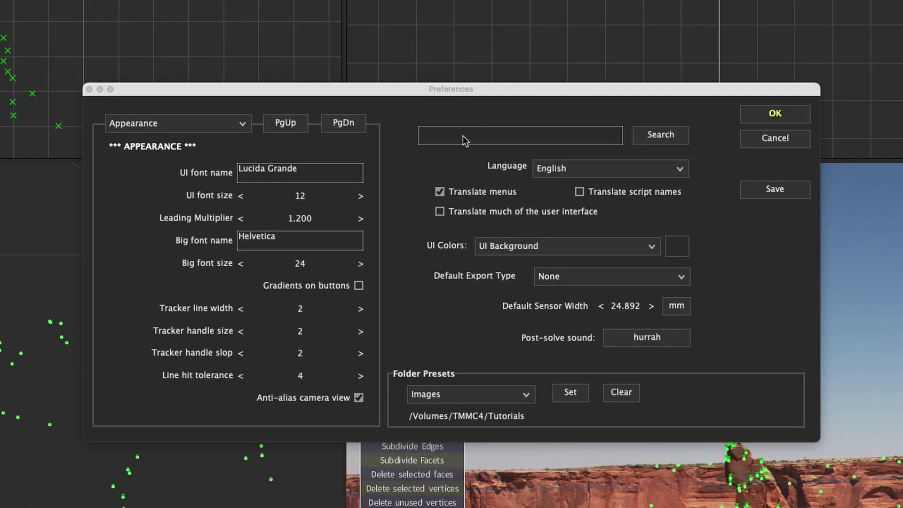
left_click(462, 139)
type("Maya")
key("Return")
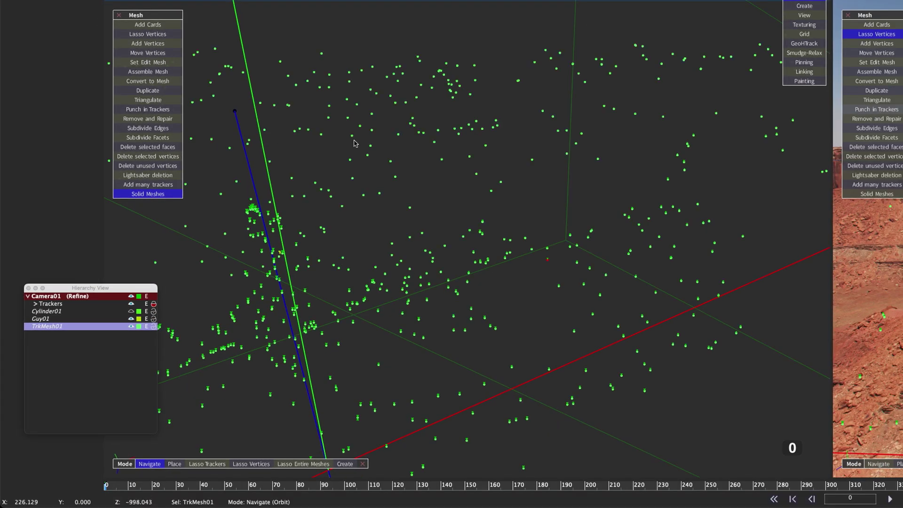
- Clear the edit mesh via the context menu, then toggle TrkMesh01 back on as edit mesh (M)
right_click(414, 166)
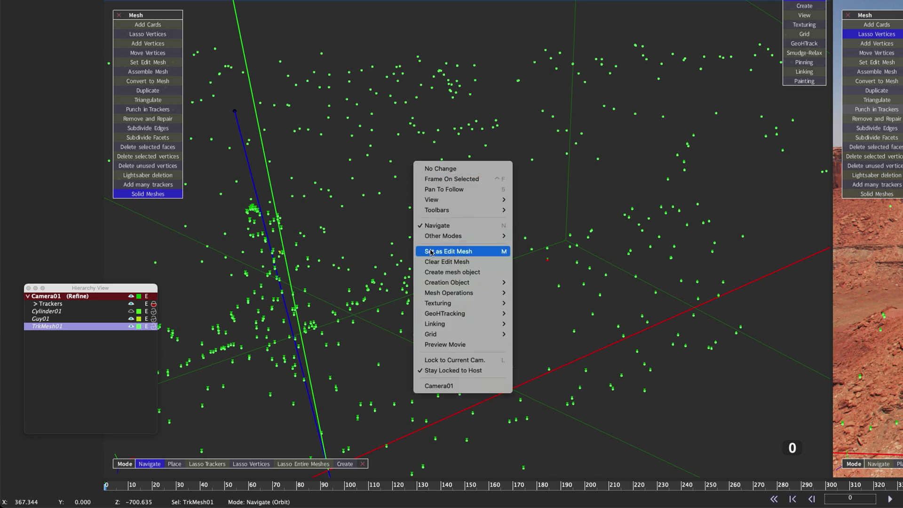
left_click(477, 263)
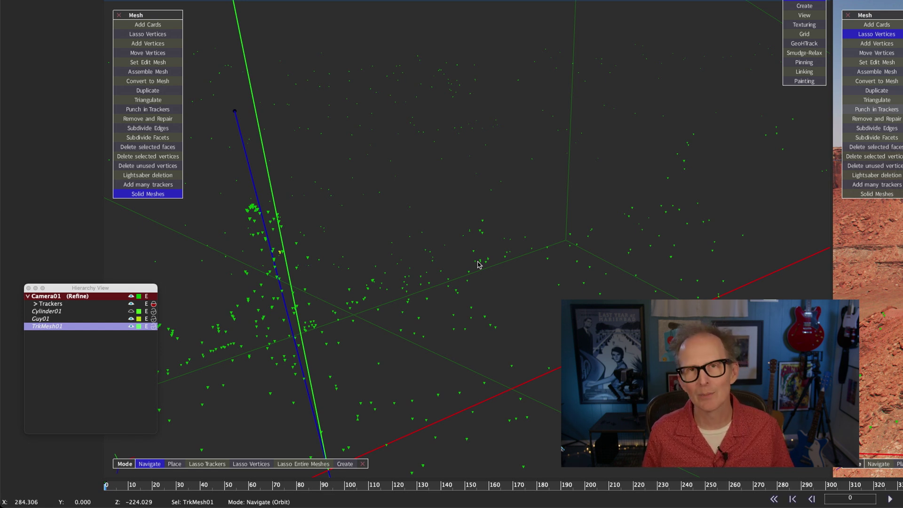
left_click(143, 63)
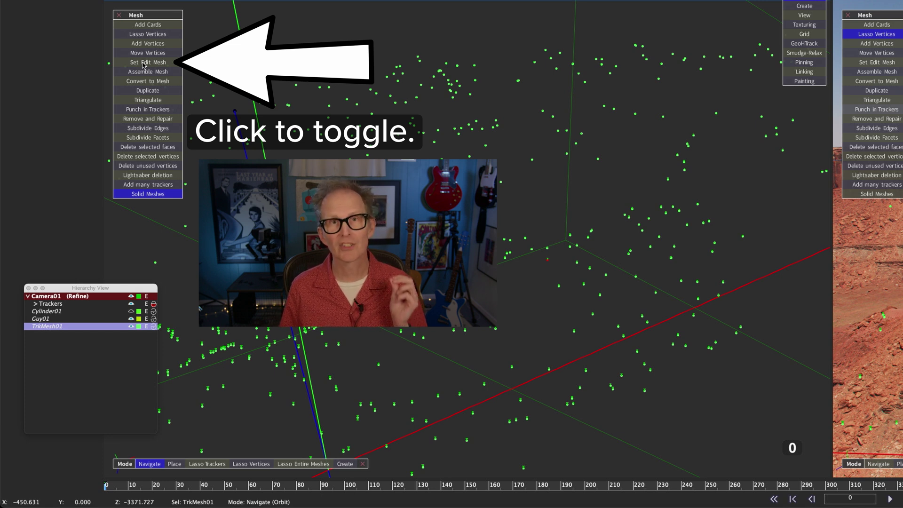
left_click(144, 64)
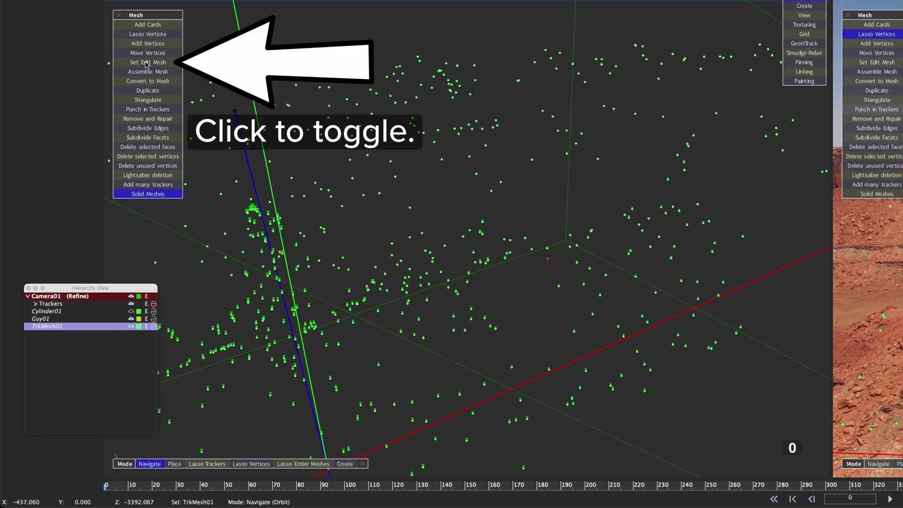
left_click(145, 64)
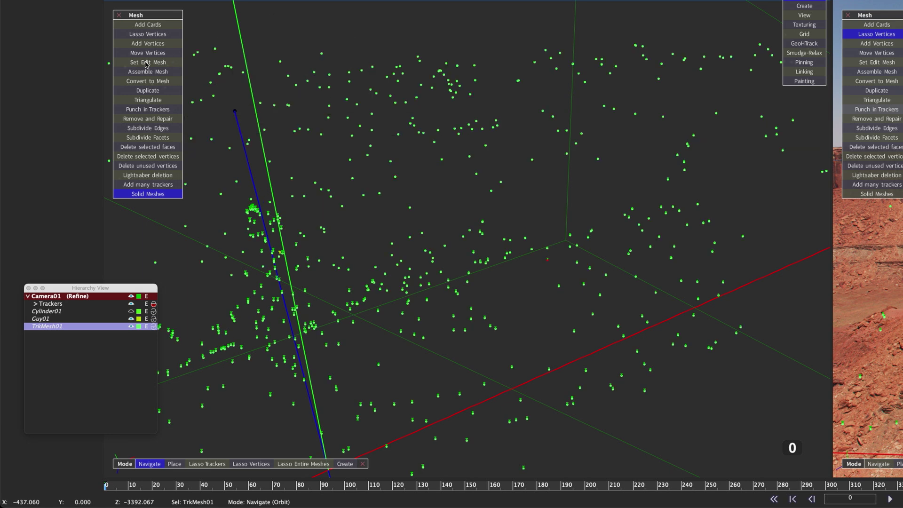
key("m")
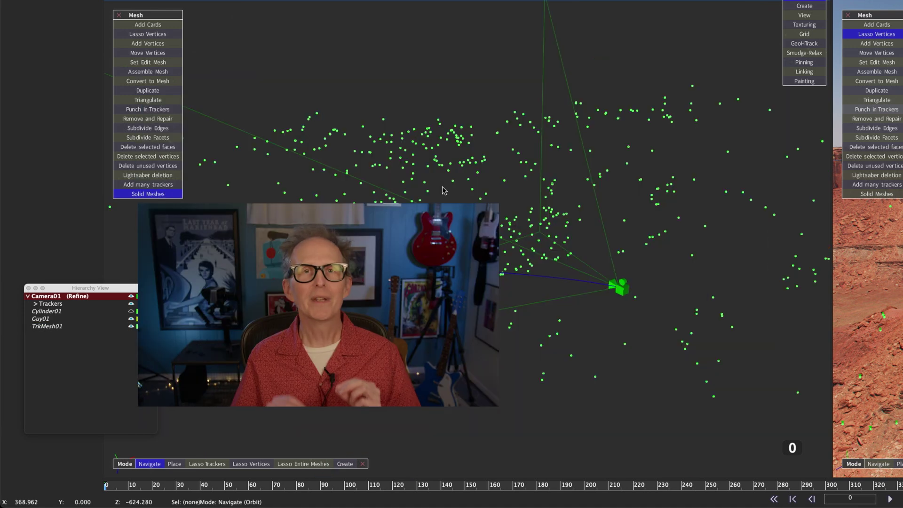
- With Lasso Vertices, select the left trackers and Shift-add the upper-right ones
left_click(443, 190)
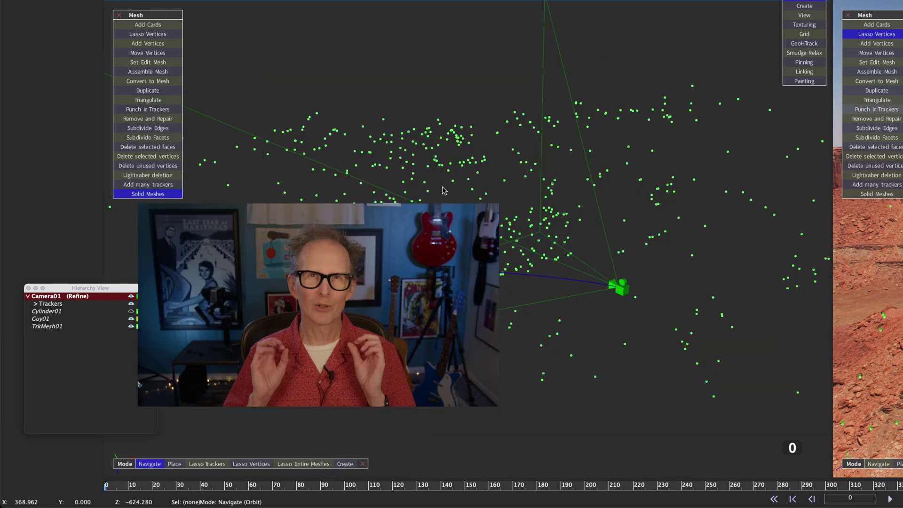
left_click(251, 464)
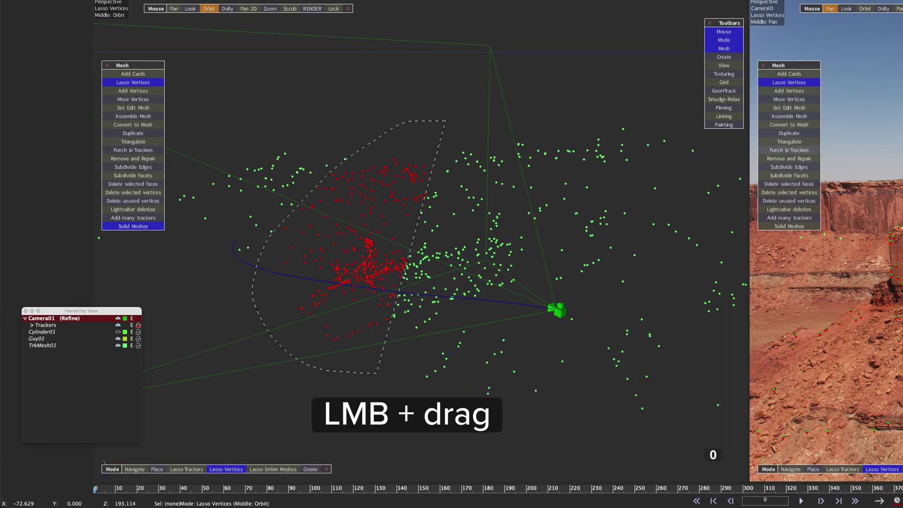
left_click_drag(445, 121, 465, 124)
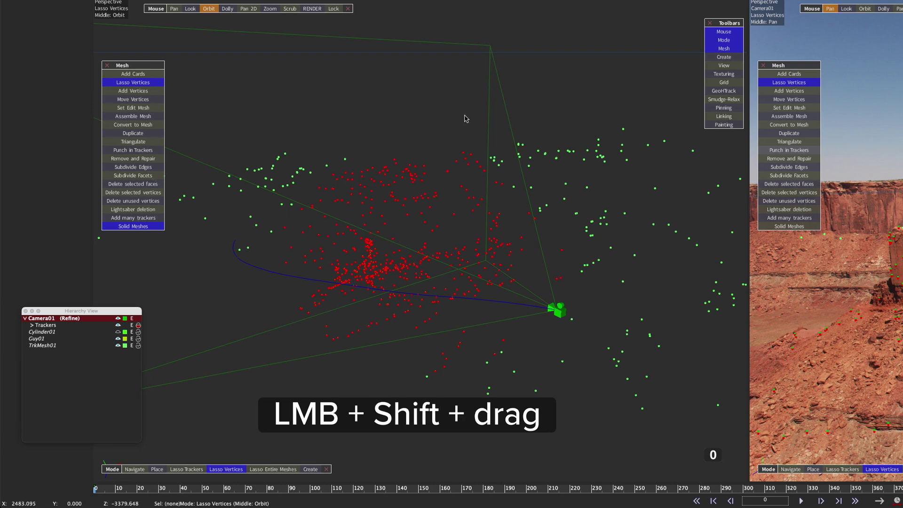
left_click_drag(522, 120, 466, 185, "shift")
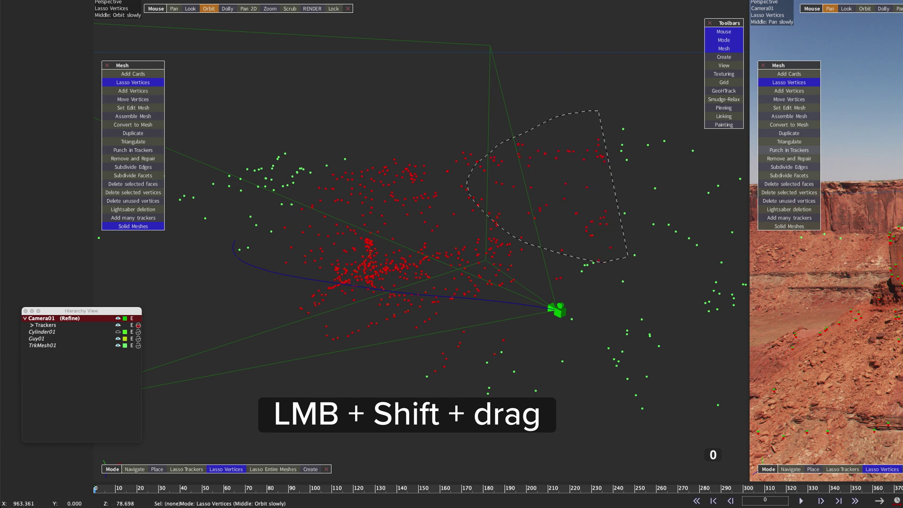
left_click_drag(598, 112, 605, 110, "shift")
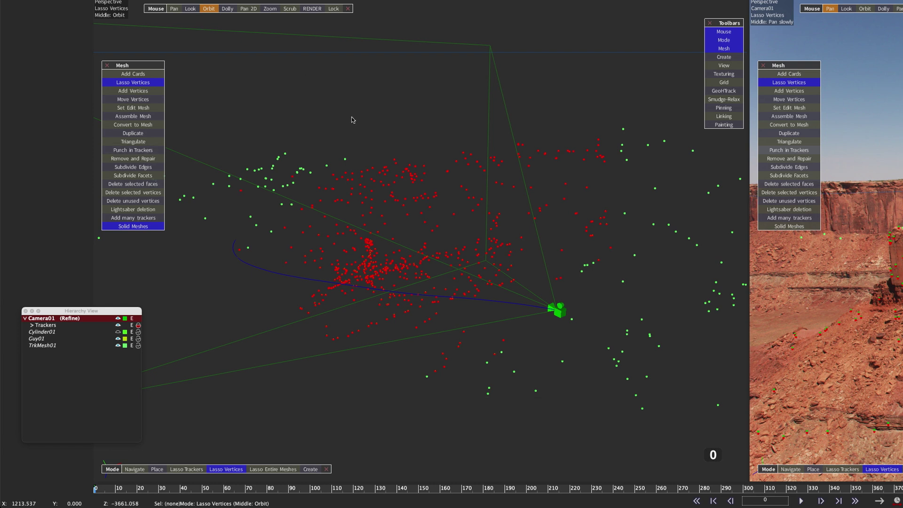
- Reselect only the central tracker cluster and Ctrl-lasso the lower-left points back out
left_click(391, 119)
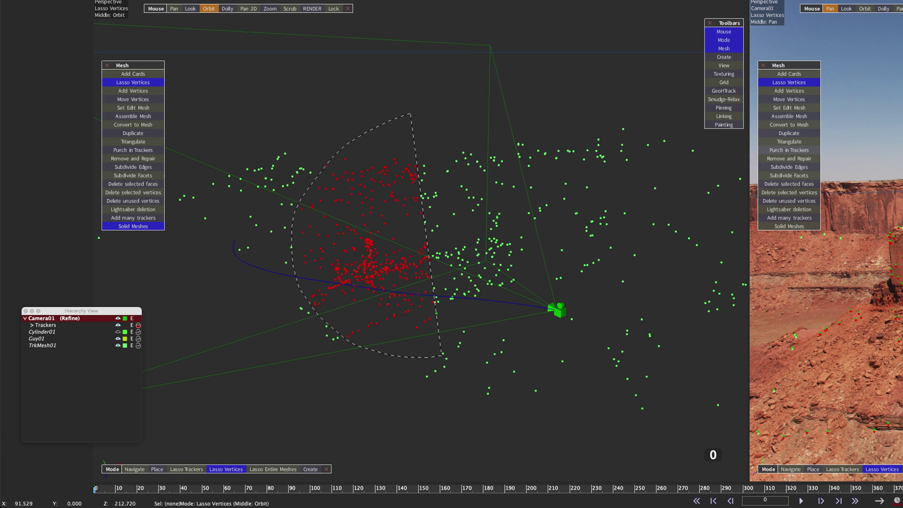
left_click_drag(408, 113, 425, 114)
key("ctrl")
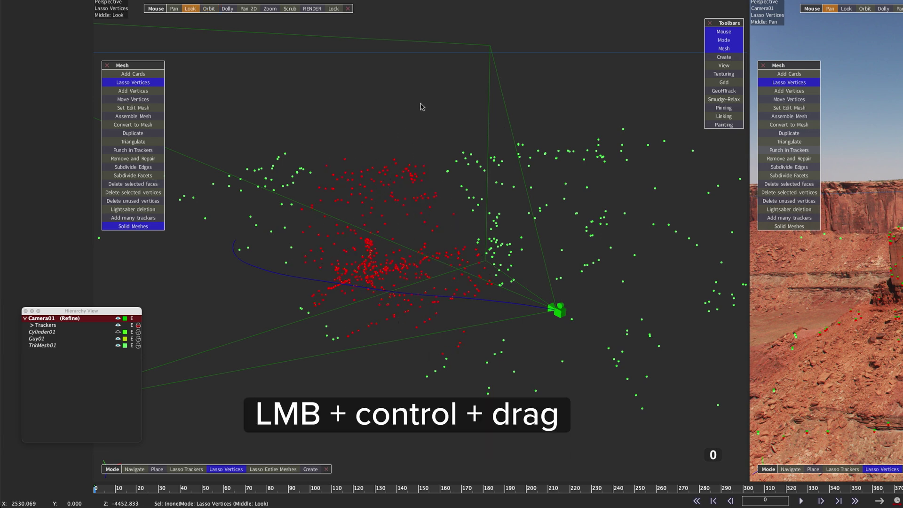
left_click_drag(355, 223, 453, 157, "ctrl")
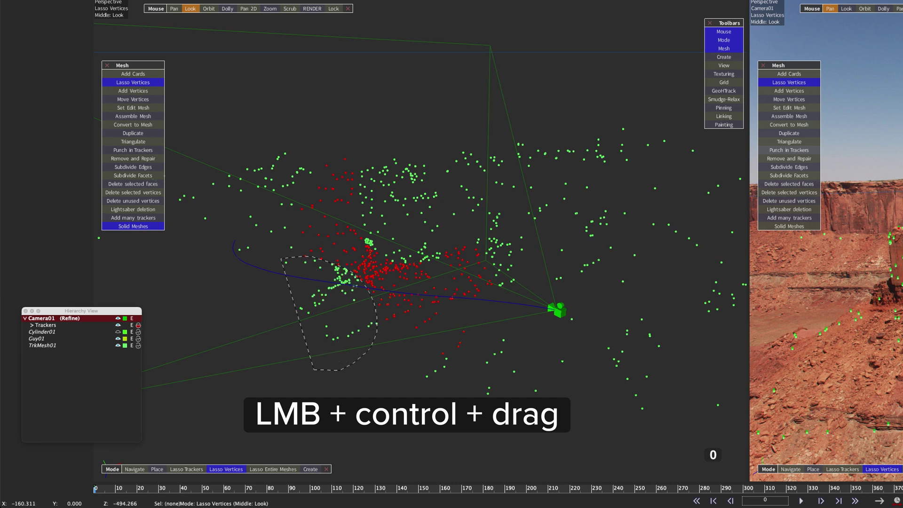
left_click_drag(315, 368, 315, 370, "ctrl")
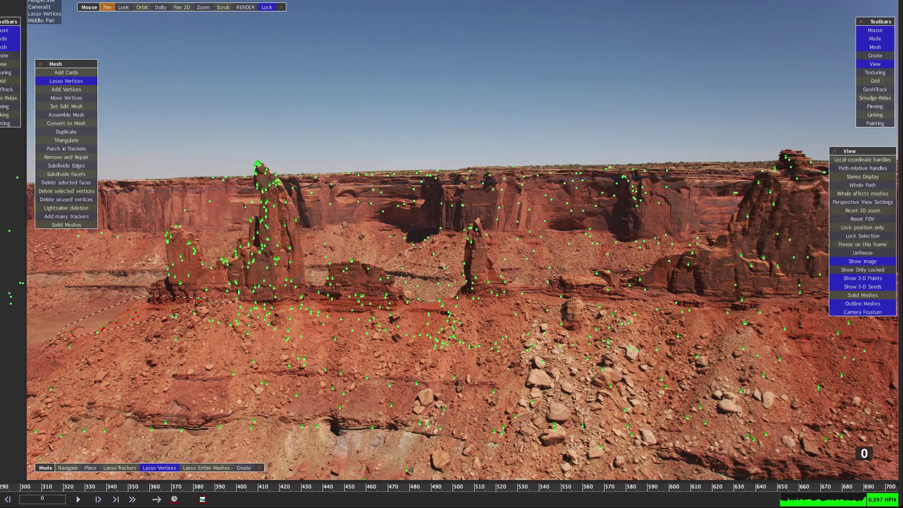
- Lasso the lower cliff slope trackers and triangulate them into a first rough mesh
left_click_drag(66, 332, 465, 332)
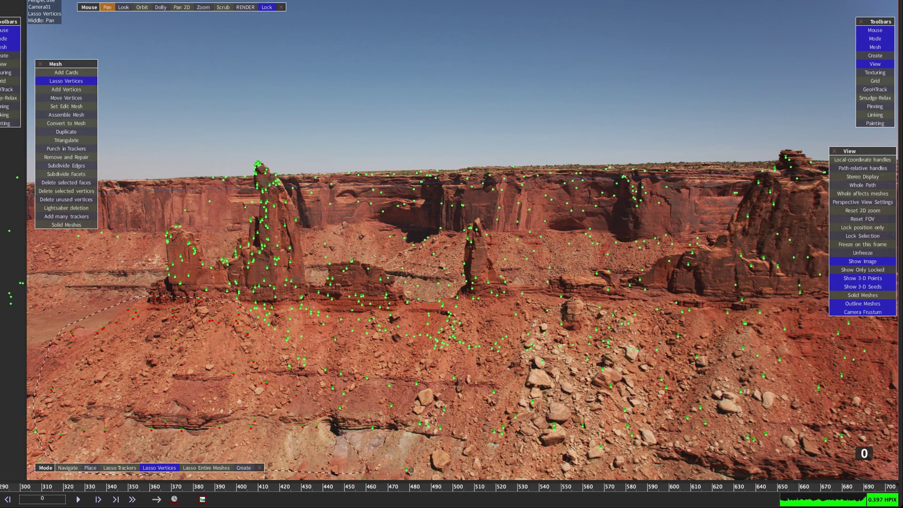
left_click_drag(315, 308, 152, 297)
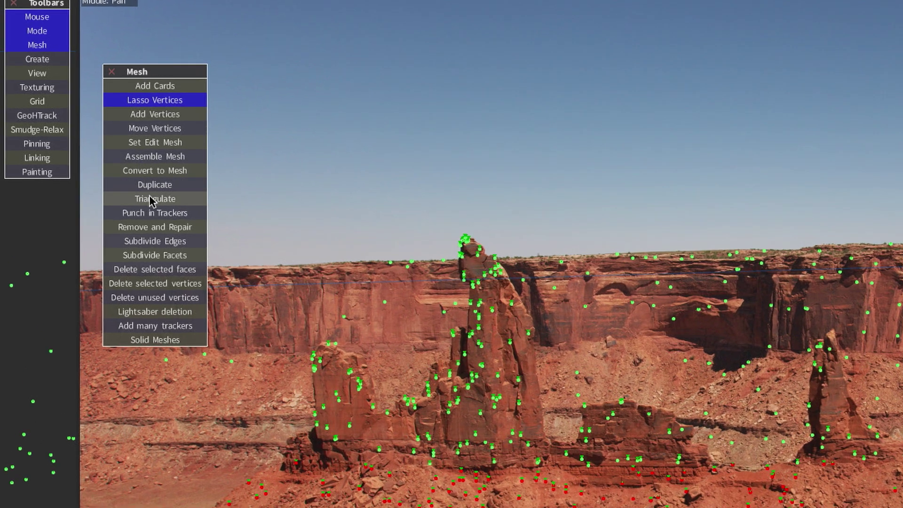
left_click(151, 199)
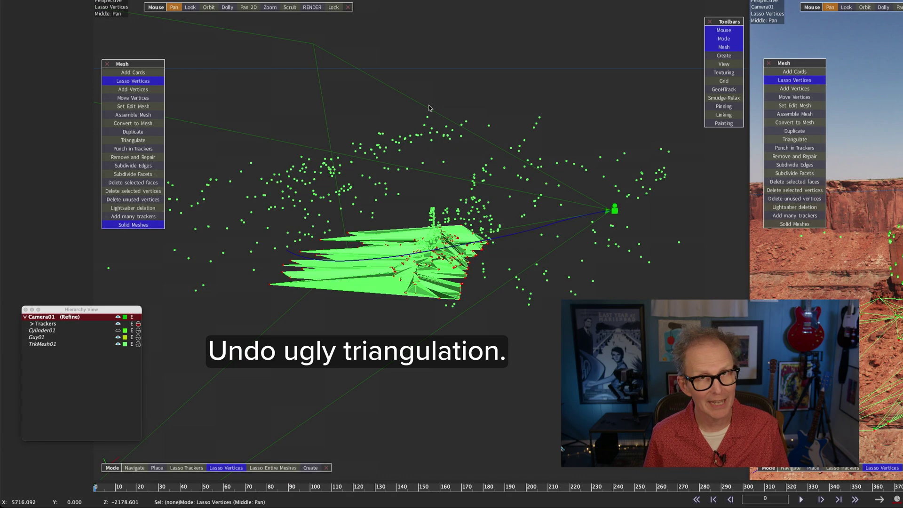
mouse_move(429, 107)
left_mouse_down()
mouse_move(451, 234)
mouse_move(410, 280)
left_mouse_up()
key("l")
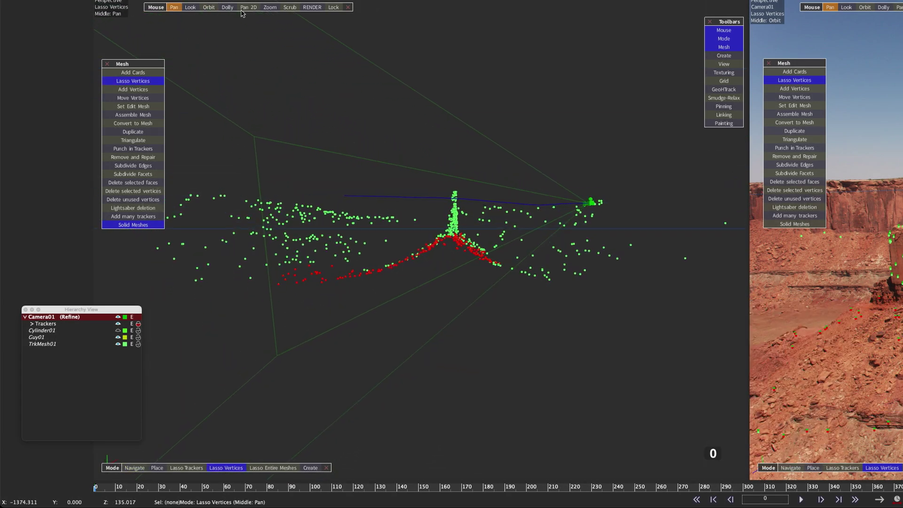
left_click_drag(242, 12, 212, 7)
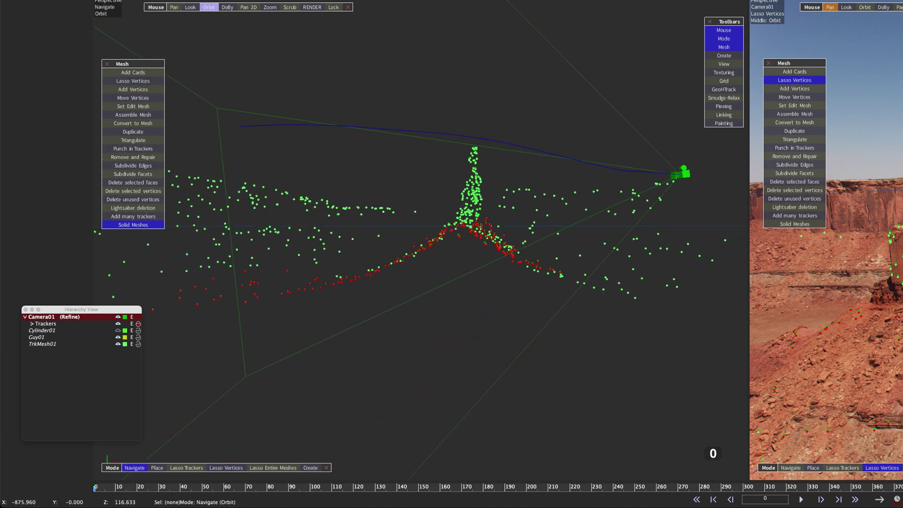
- Ctrl-lasso the left-slope and stray trackers out of the selection from new angles
key("l")
left_click_drag(96, 286, 451, 194, "ctrl")
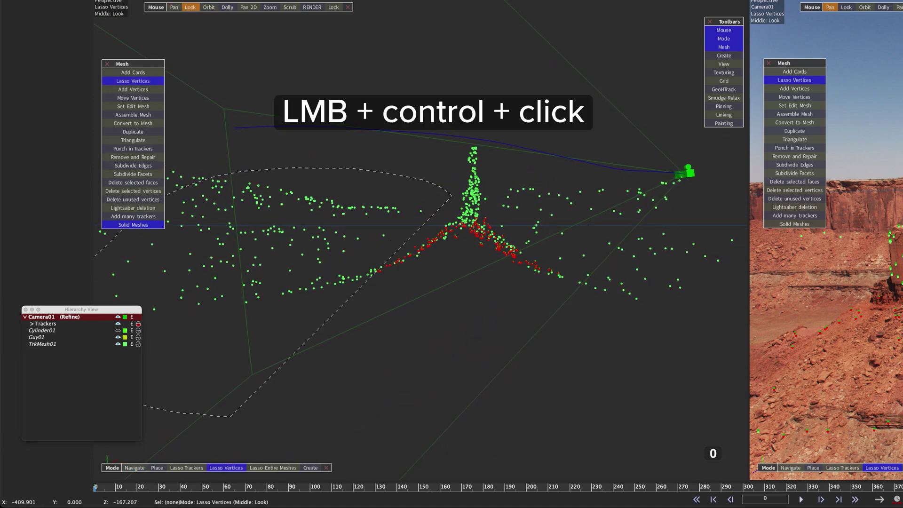
left_click(173, 7)
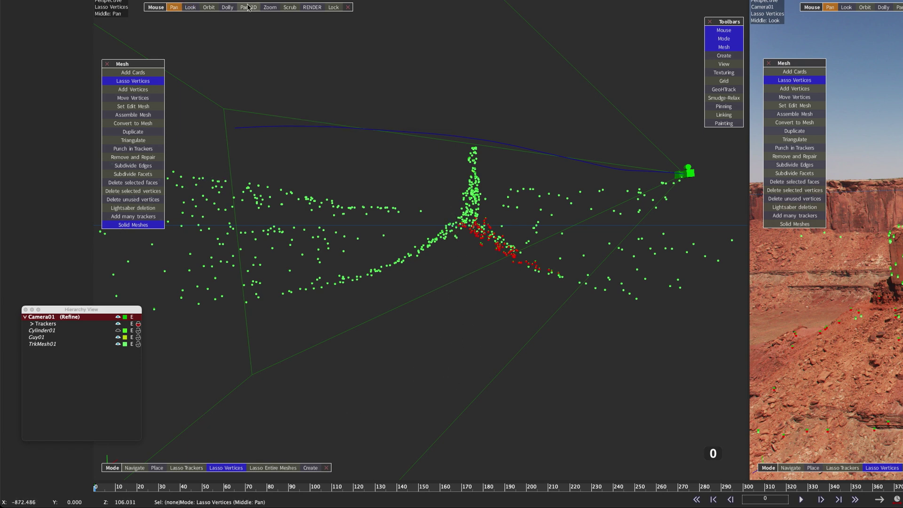
left_click(190, 7)
middle_click_drag(353, 105, 533, 68)
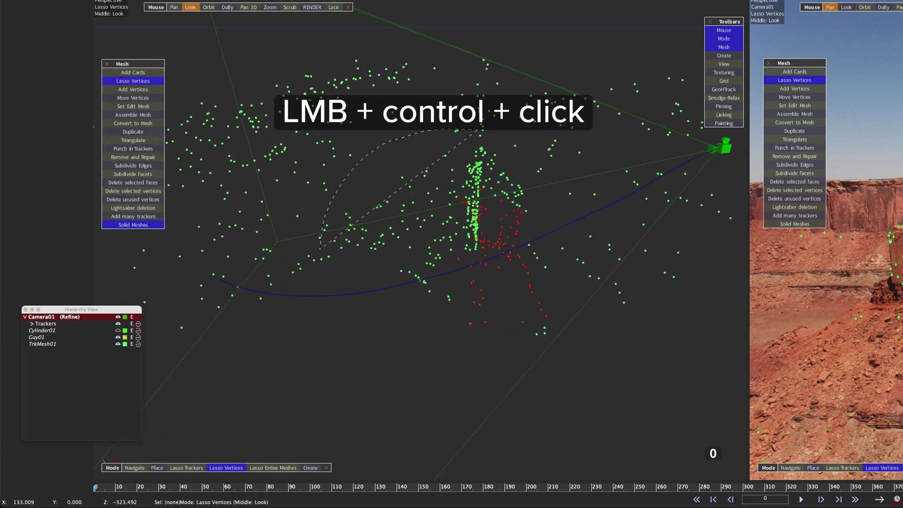
left_click_drag(352, 191, 458, 388, "ctrl")
left_click(173, 7)
- Add a few lower trackers to the selection and check it from several viewpoints
middle_click_drag(367, 211, 507, 310)
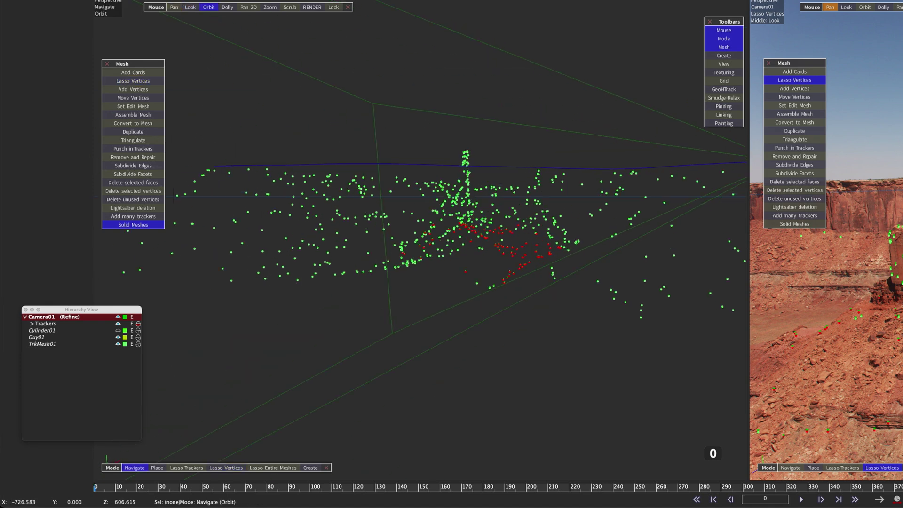
left_click_drag(429, 305, 452, 340)
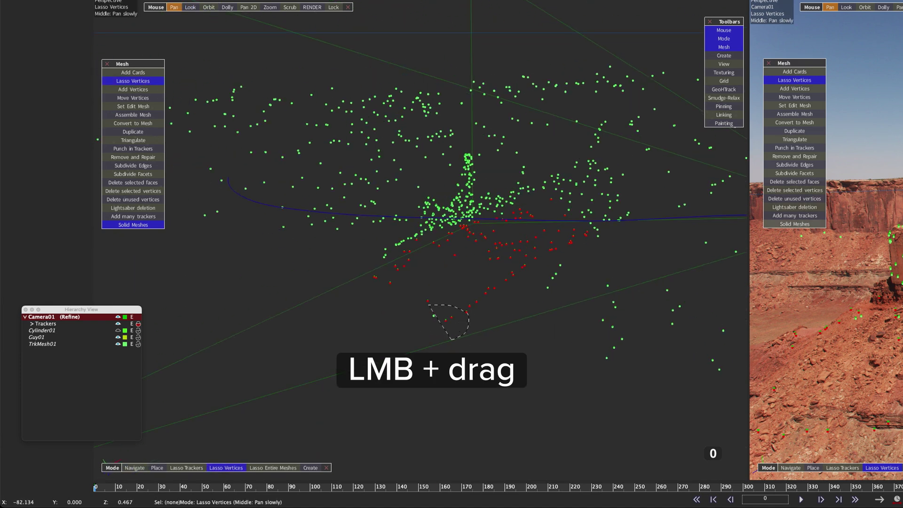
mouse_move(416, 138)
left_mouse_down()
mouse_move(576, 323)
mouse_move(586, 275)
left_mouse_up()
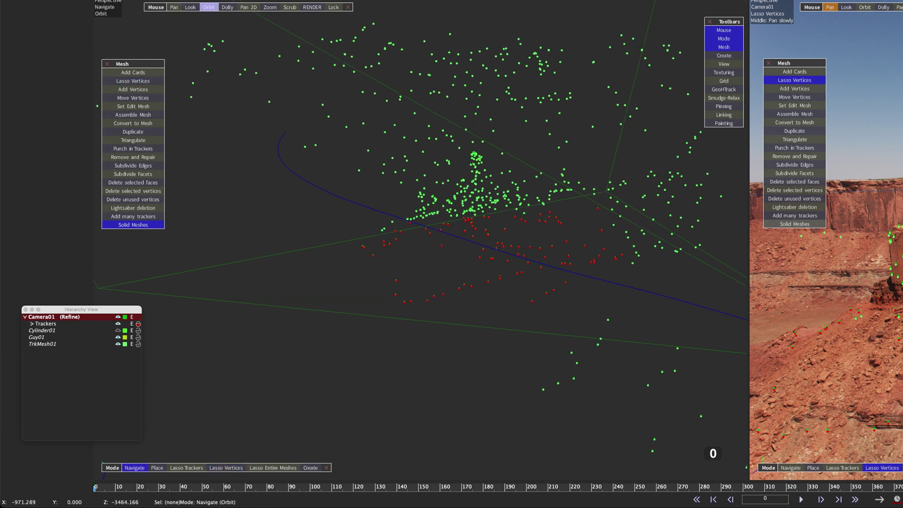
left_click_drag(506, 202, 494, 219)
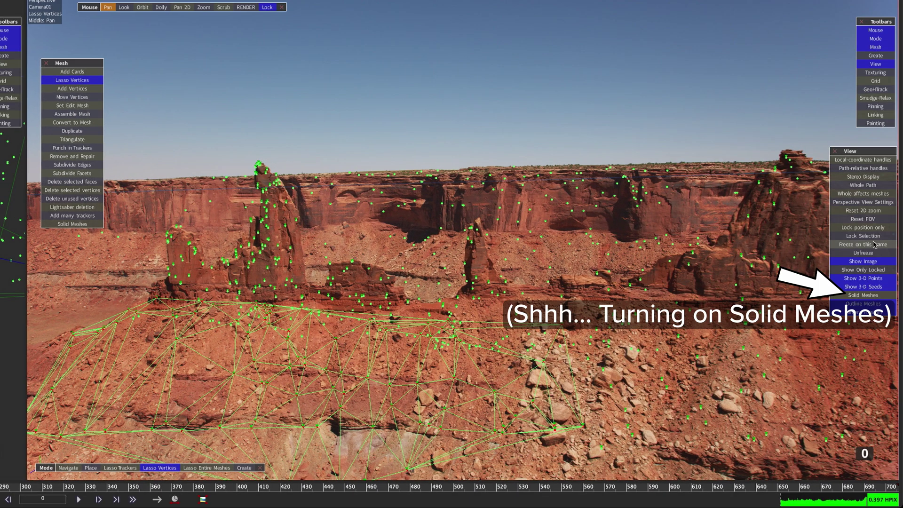
- Turn on Solid Meshes, inspect the green slope mesh, then delete it again
left_click(873, 295)
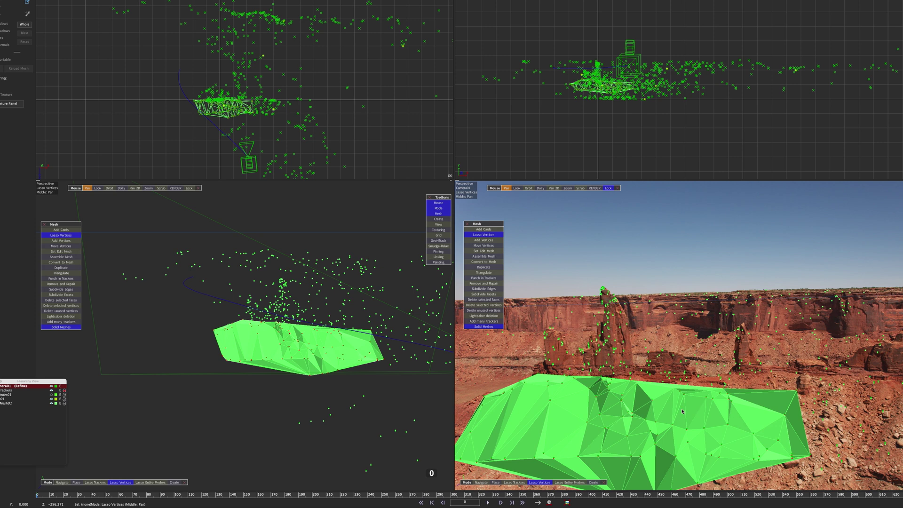
mouse_move(296, 283)
middle_mouse_down()
mouse_move(274, 276)
mouse_move(278, 344)
middle_mouse_up()
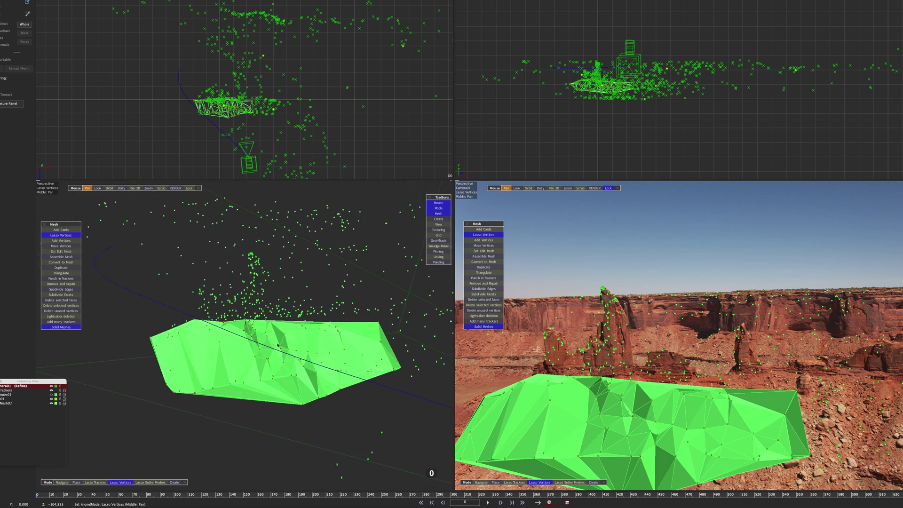
key("Delete")
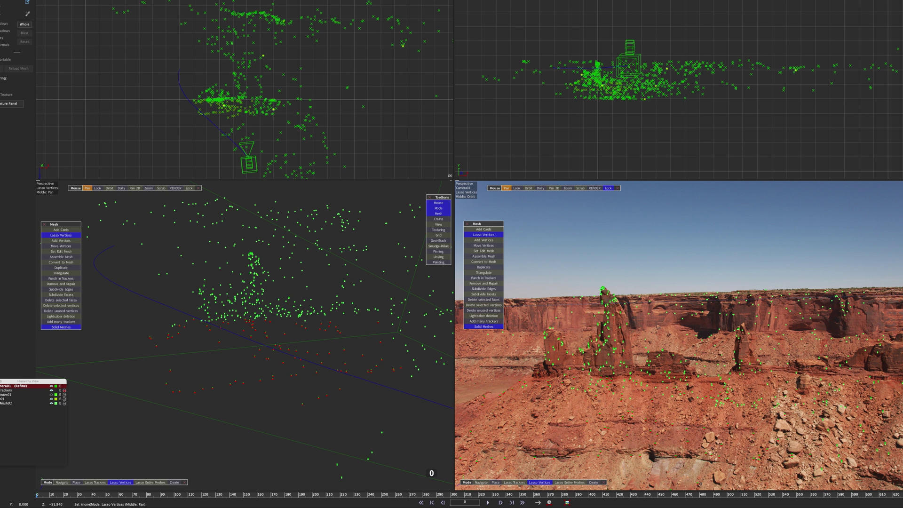
- Undo the skewed Perspective B triangulation and return to the four-viewport layout
middle_click_drag(247, 297, 246, 325)
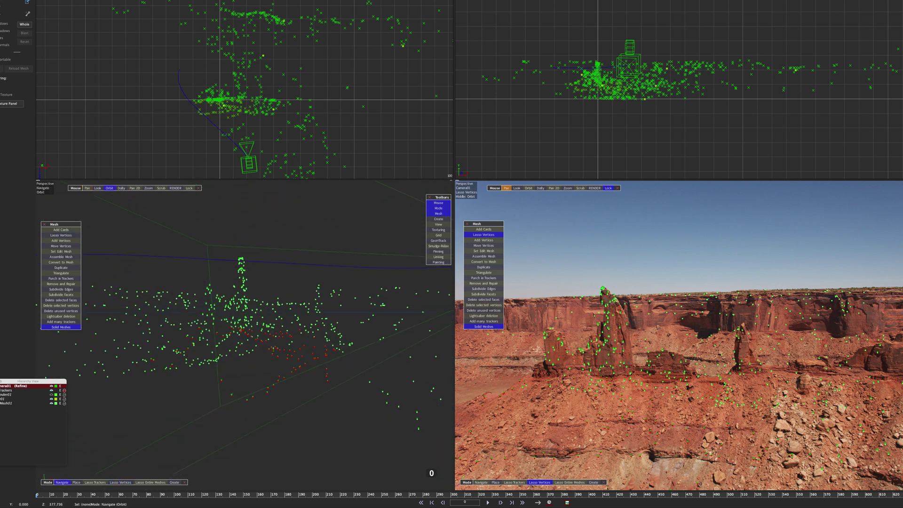
left_click(109, 188)
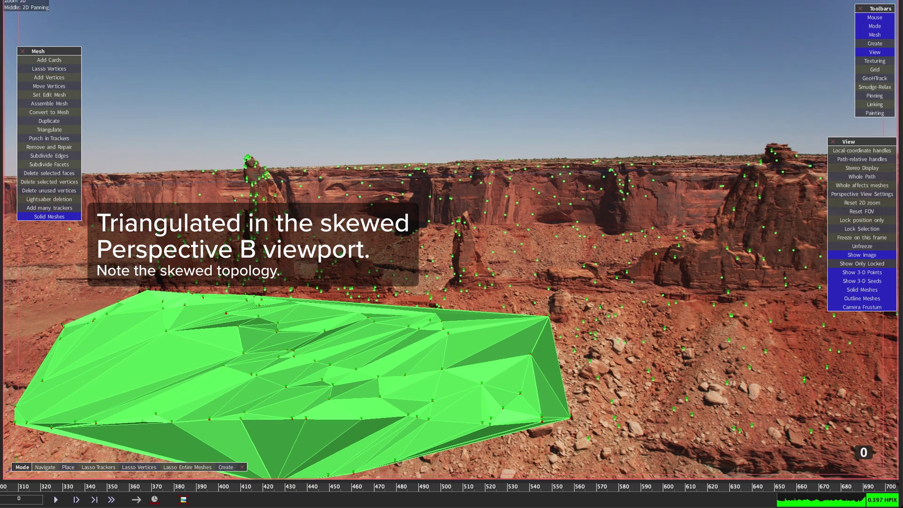
scroll(354, 449, "down", 5)
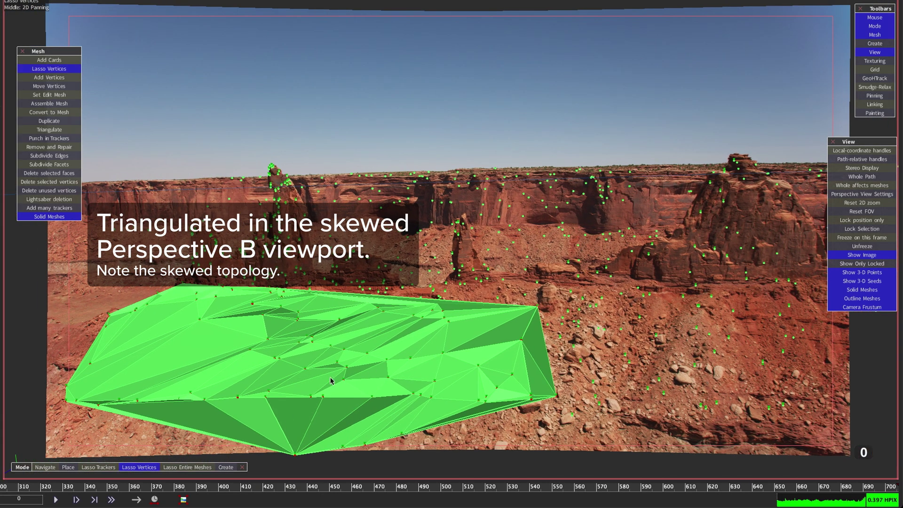
key("ctrl+z")
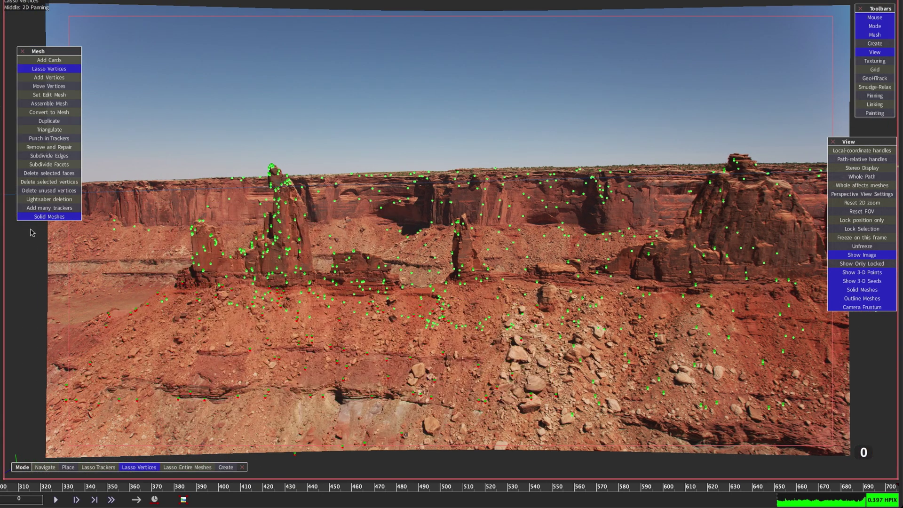
left_click(43, 131)
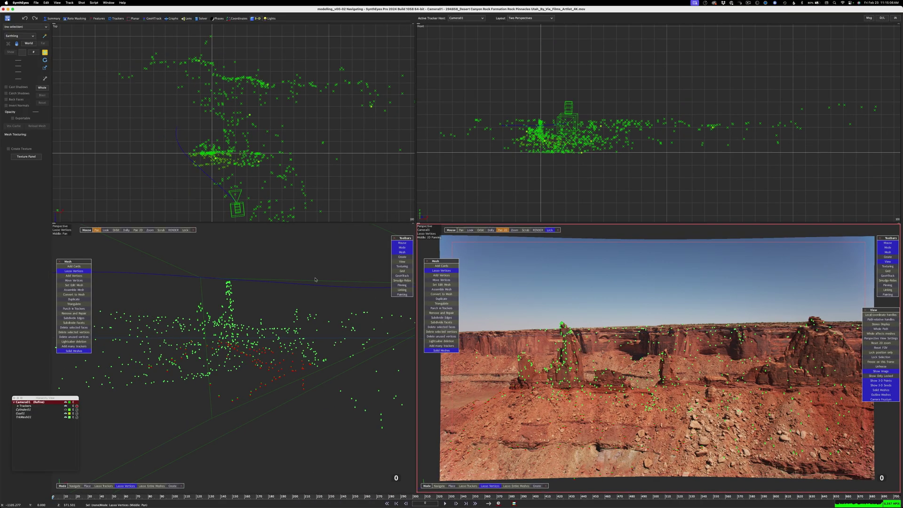
- Triangulate the slope trackers from the camera view into a green proxy mesh and view it edge-on
left_click(83, 304)
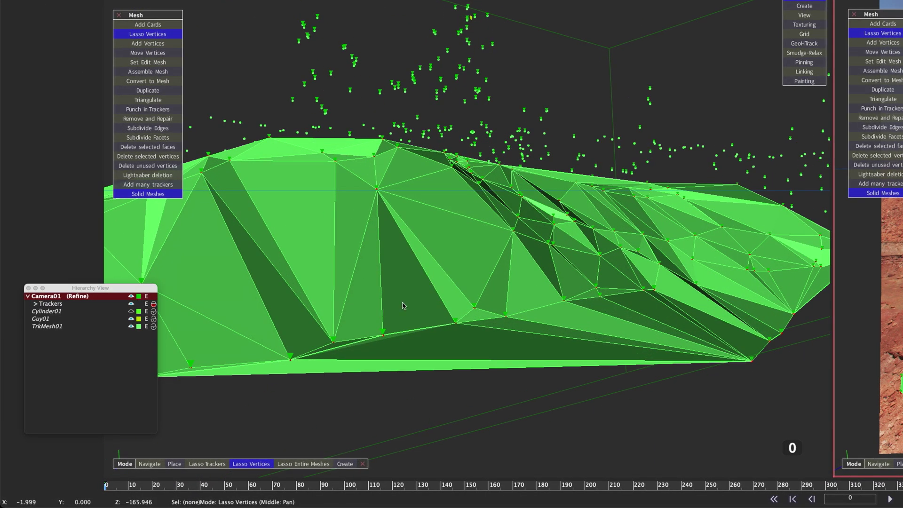
middle_click_drag(402, 305, 424, 261)
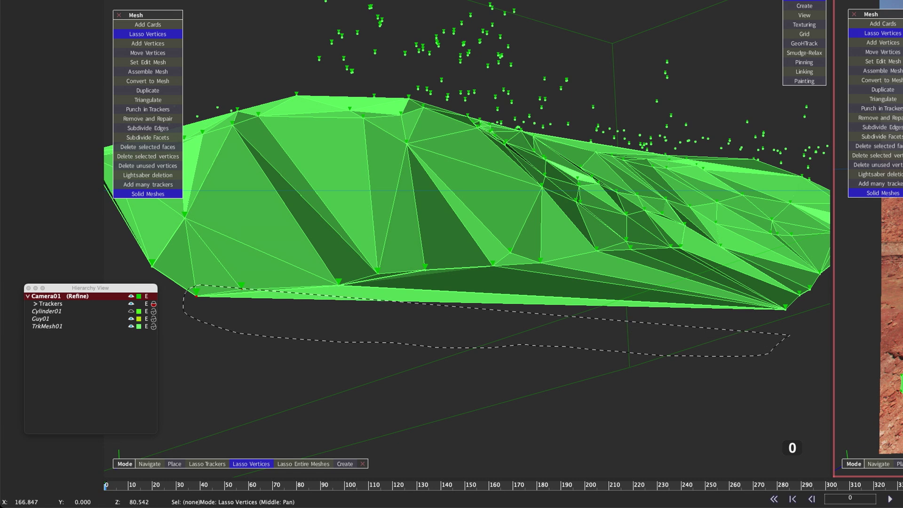
- Lasso the stretched bottom-edge faces and delete them from the mesh
left_click_drag(195, 292, 187, 295)
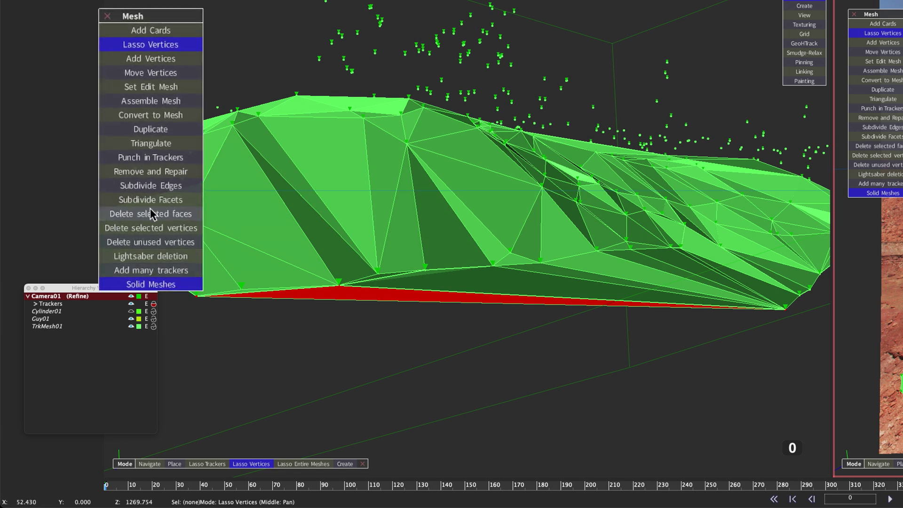
left_click(150, 214)
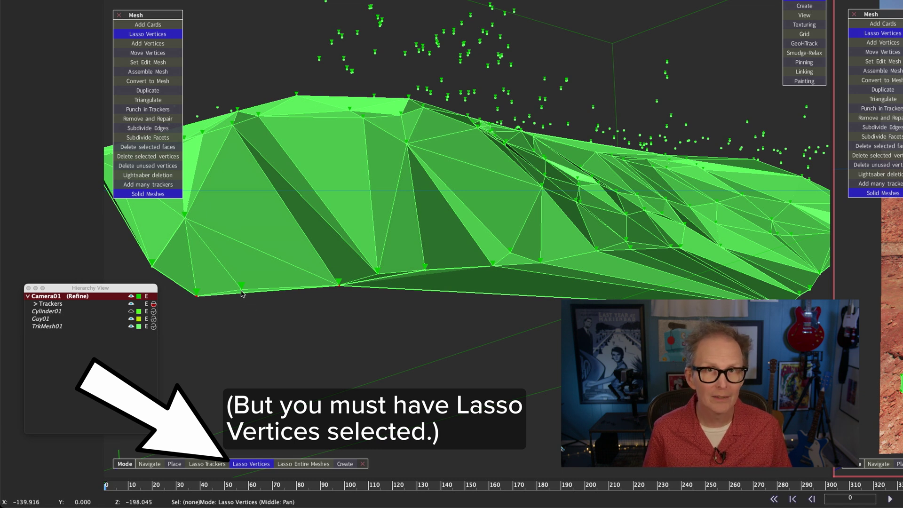
scroll(243, 293, "up", 5)
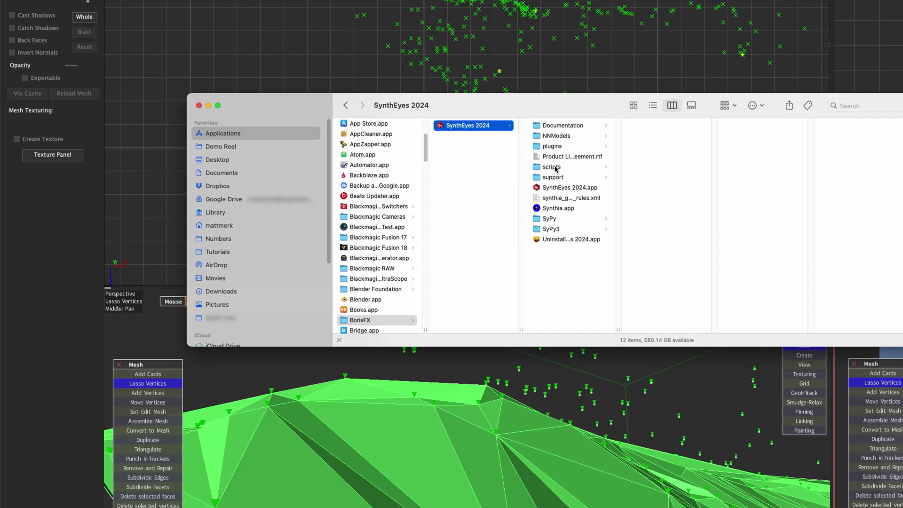
- Browse into the Mesh scripts folder, then list SynthEyes' installed scripts from the Script menu
left_click(555, 168)
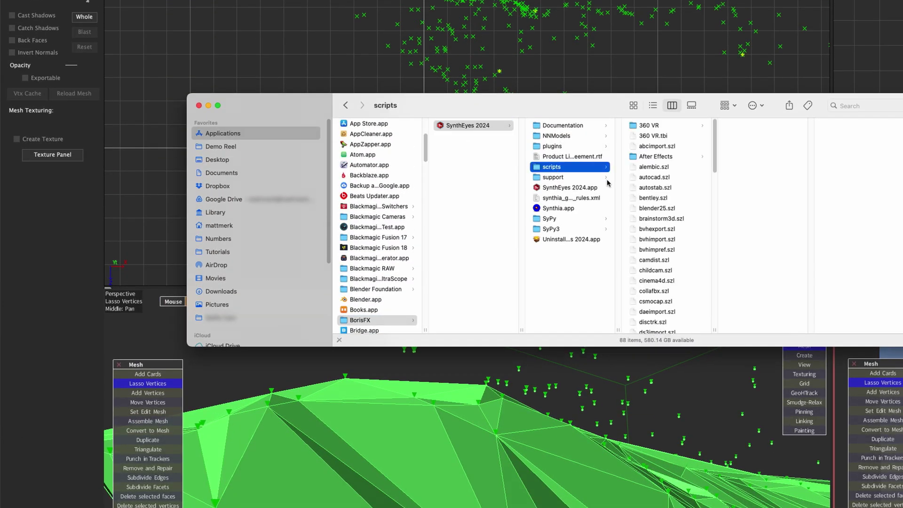
scroll(652, 279, "down", 5)
left_click(651, 277)
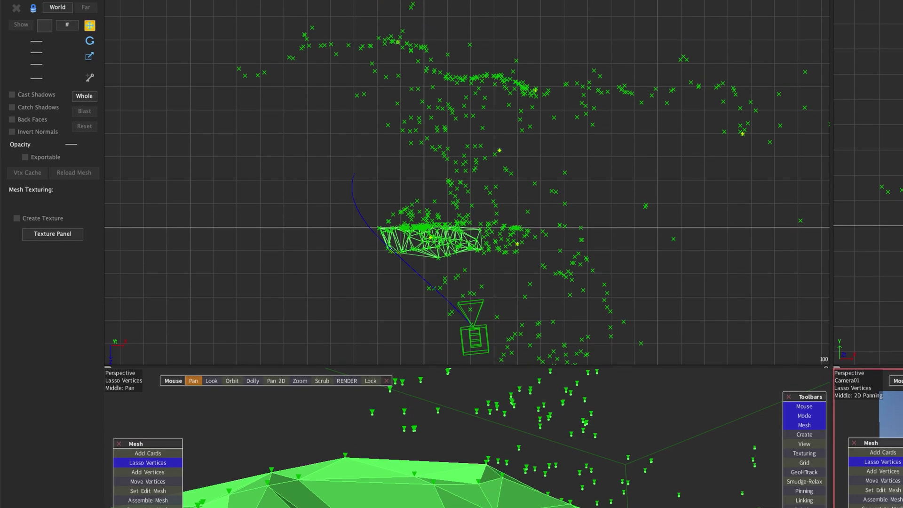
left_click(188, 5)
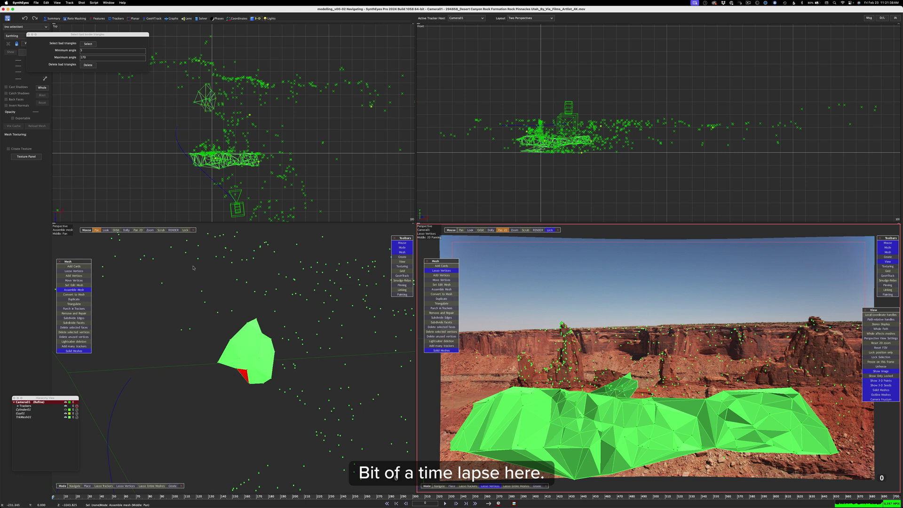
- Add another Assemble Mesh face to the new patch after orbiting around it
mouse_move(193, 267)
middle_mouse_down()
mouse_move(276, 314)
mouse_move(233, 317)
middle_mouse_up()
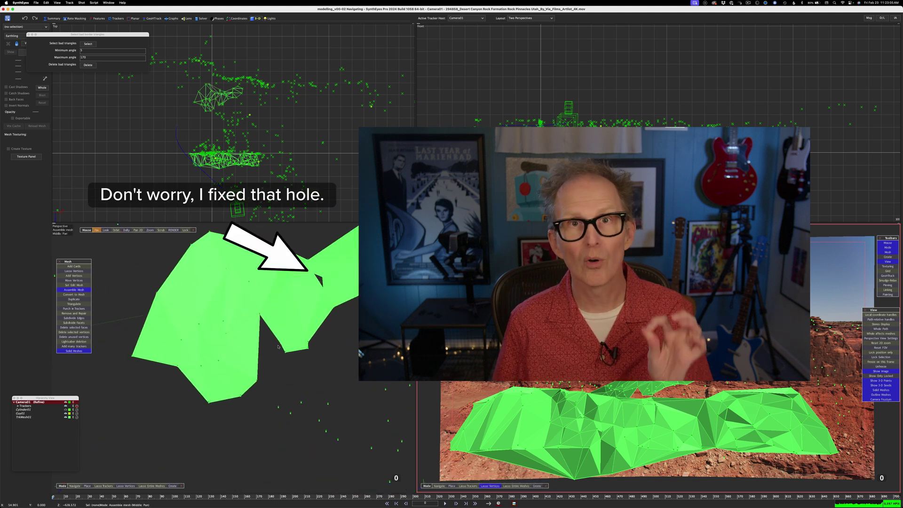
left_click(281, 345)
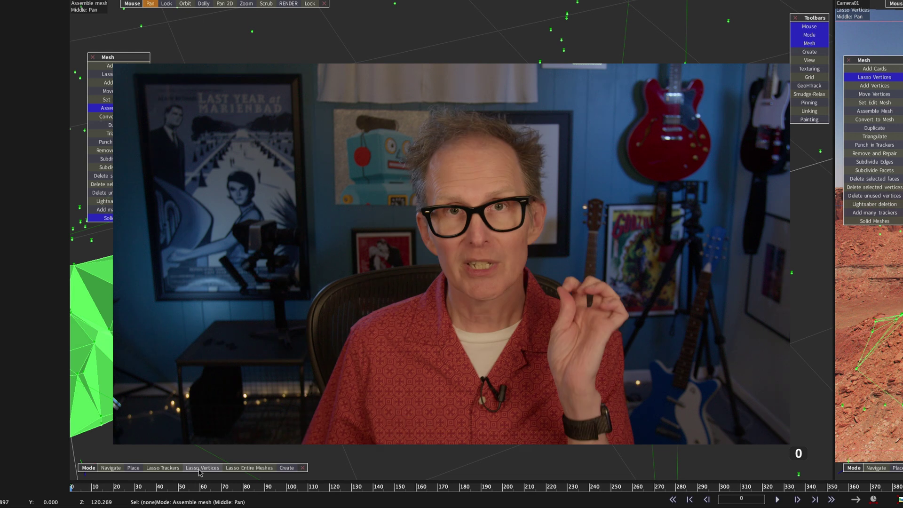
- Lasso-select the mesh edge vertices together with the trackers just beyond them
left_click(201, 467)
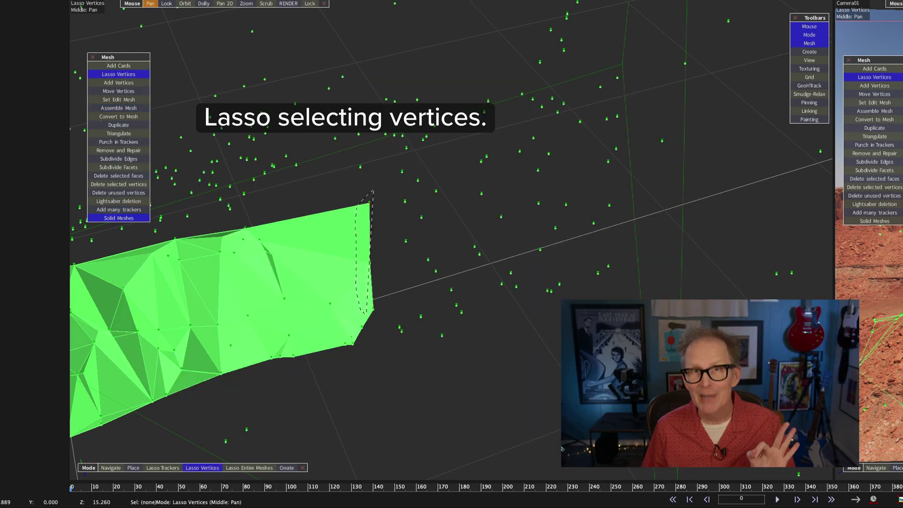
left_click_drag(372, 192, 383, 335)
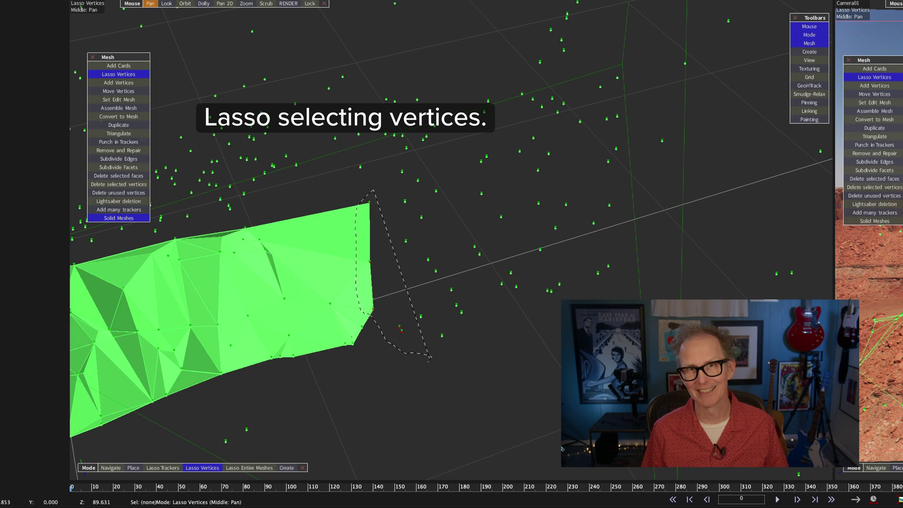
left_click_drag(429, 358, 631, 319)
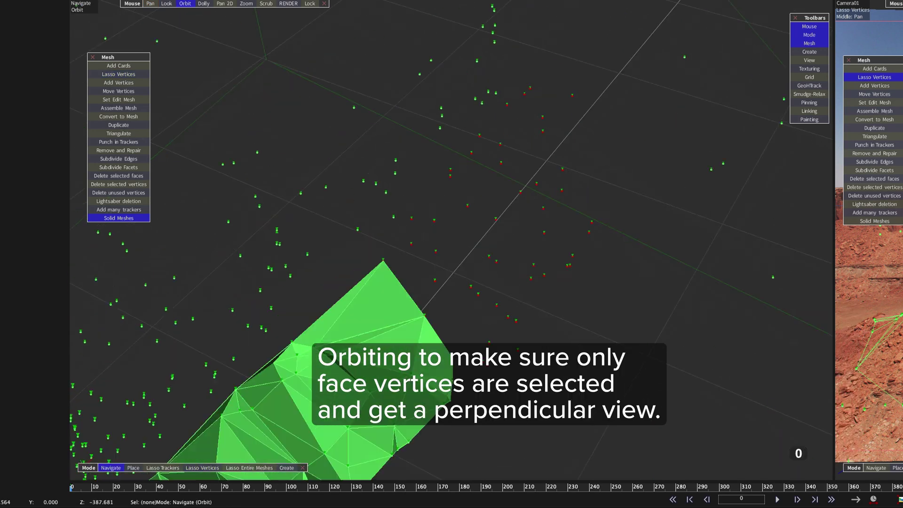
left_click_drag(452, 254, 494, 213)
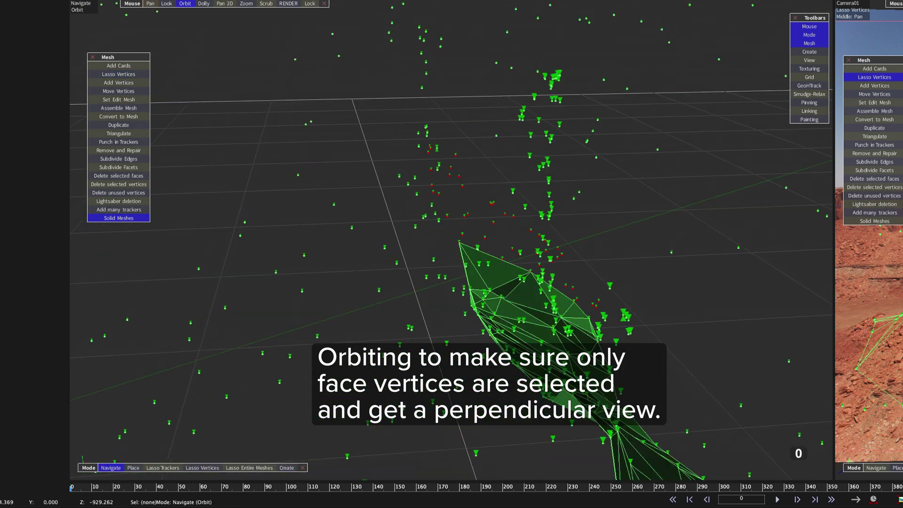
mouse_move(452, 254)
left_mouse_down()
mouse_move(480, 240)
mouse_move(452, 268)
mouse_move(452, 282)
mouse_move(452, 254)
mouse_move(409, 286)
left_mouse_up()
left_click(119, 74)
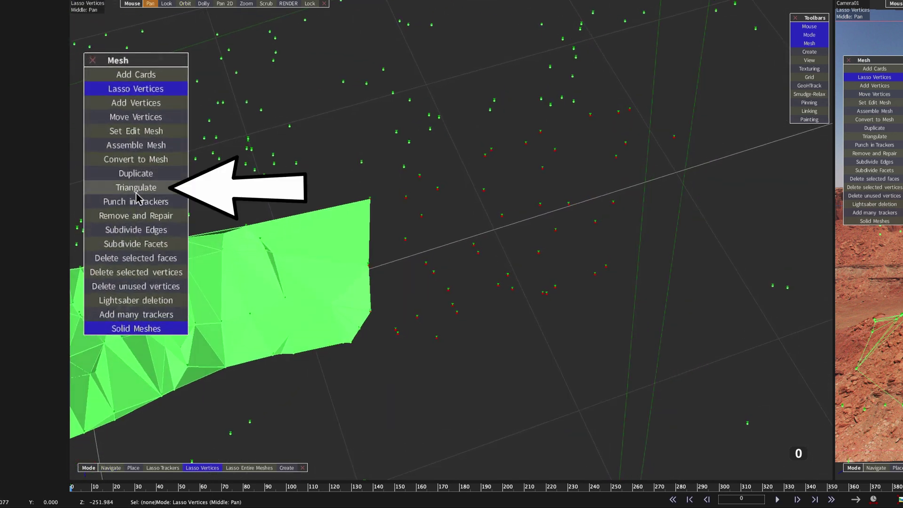
- Triangulate the selection into new faces extending the mesh edge, then inspect the remaining gaps
left_click(136, 189)
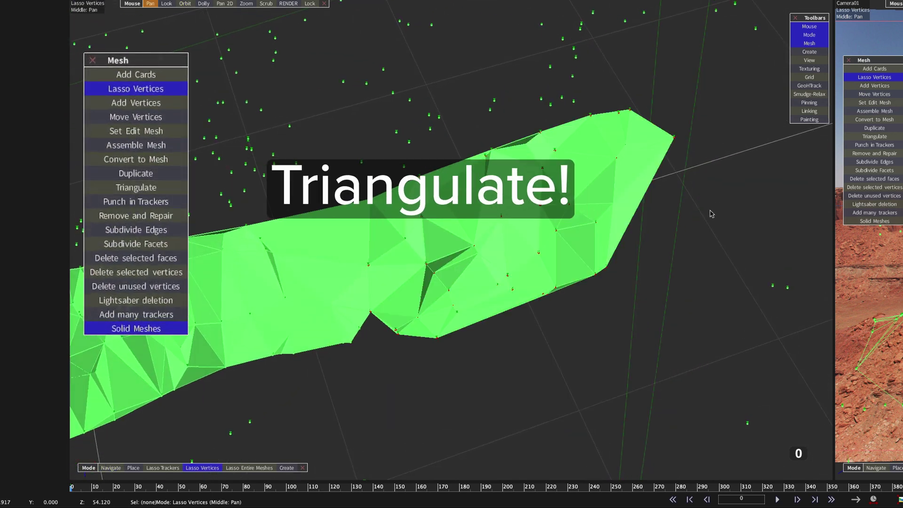
middle_click_drag(452, 282, 288, 367)
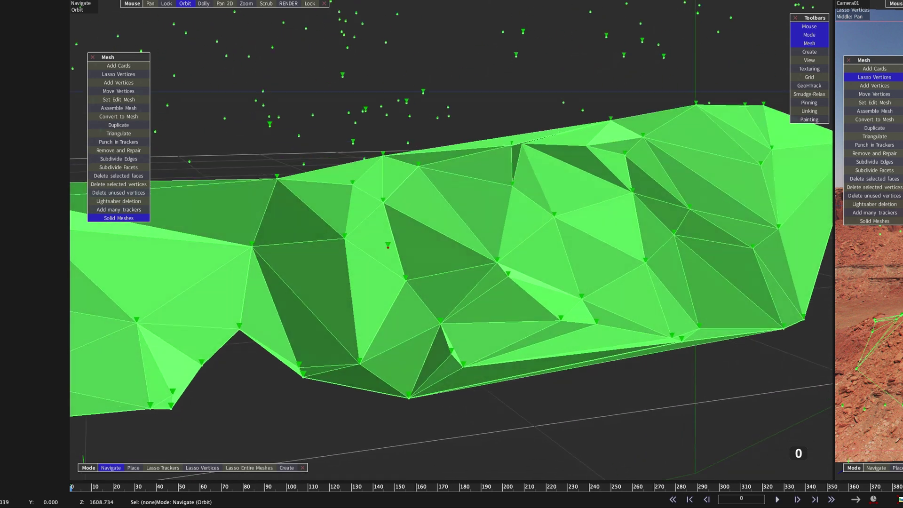
middle_click_drag(532, 382, 143, 159)
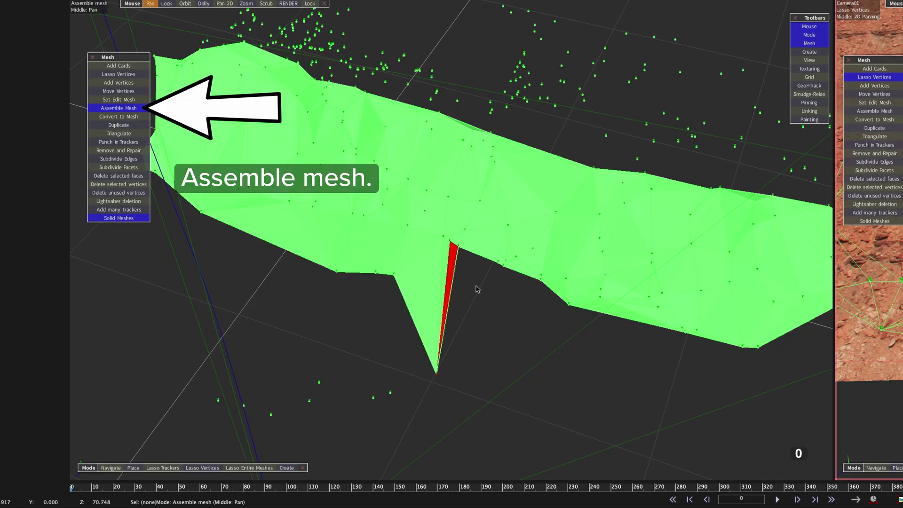
- Add an Assemble Mesh face bridging the gap to a nearby tracker between the patches
middle_click_drag(569, 308, 549, 347)
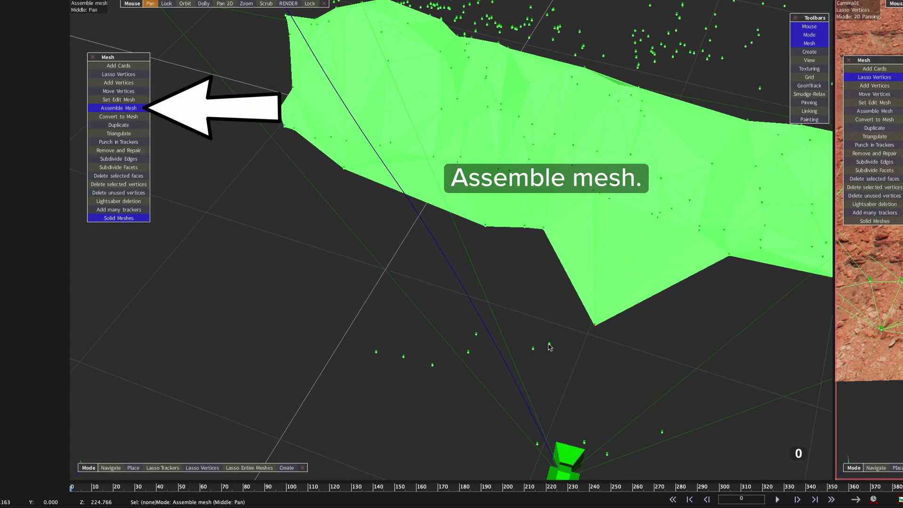
mouse_move(487, 228)
left_mouse_down()
mouse_move(429, 215)
mouse_move(458, 205)
left_mouse_up()
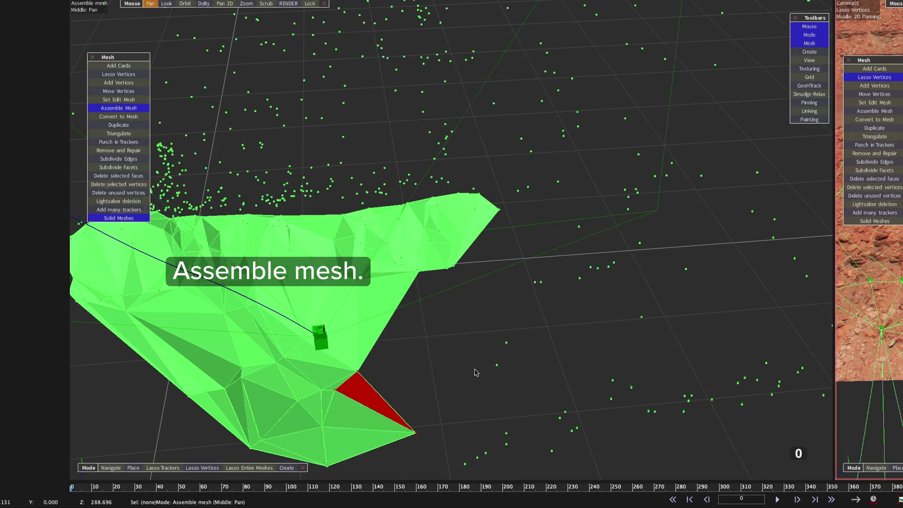
left_click(506, 342)
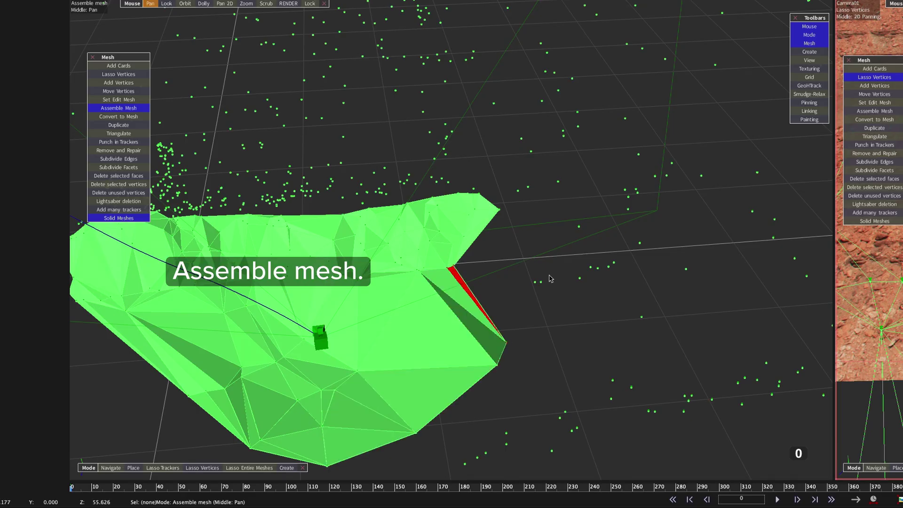